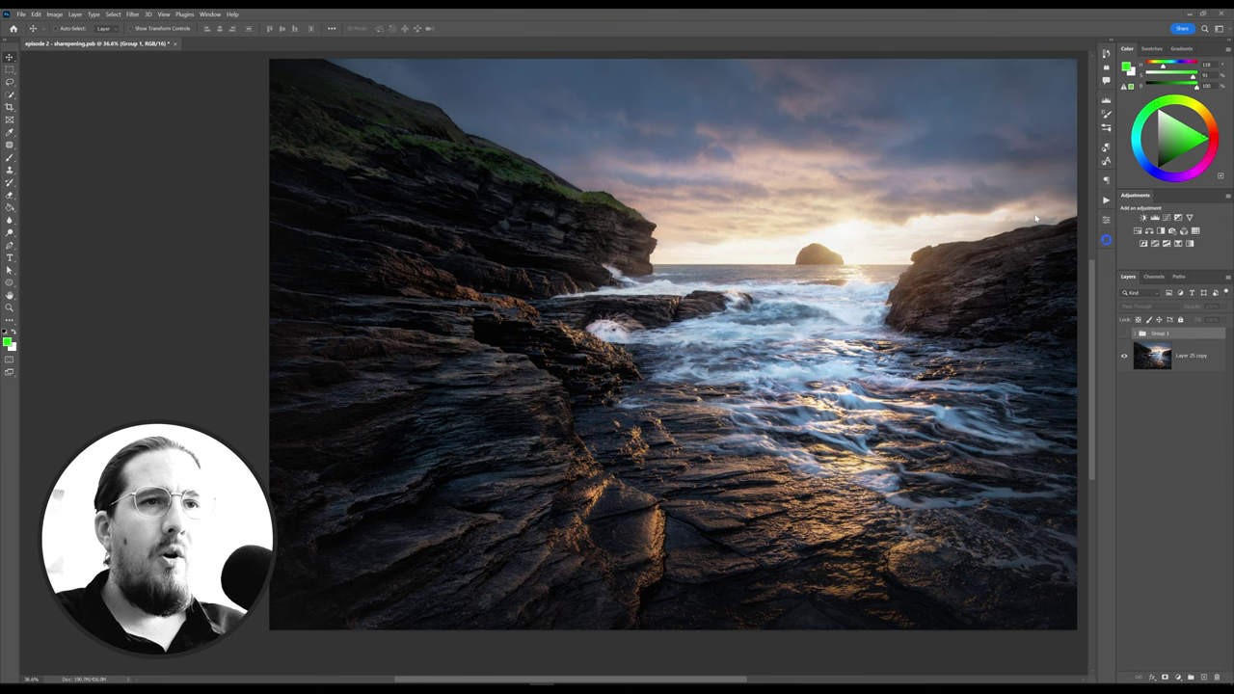
Make Group 1 visible so its small, medium and large detail outline overlay appears
{"action": "left_click", "coordinate": [1124, 334]}
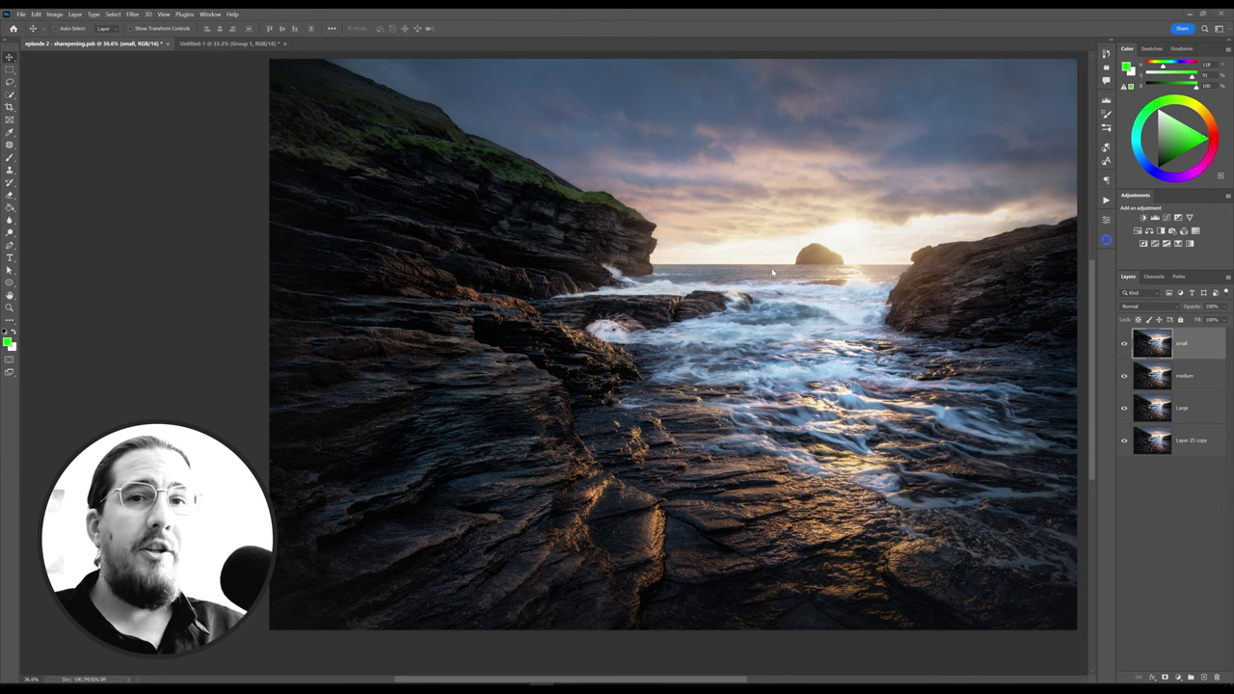
Zoom in and apply a 7.2-pixel High Pass filter to the small layer
{"action": "scroll", "coordinate": [403, 145], "scroll_direction": "up", "scroll_amount": 3}
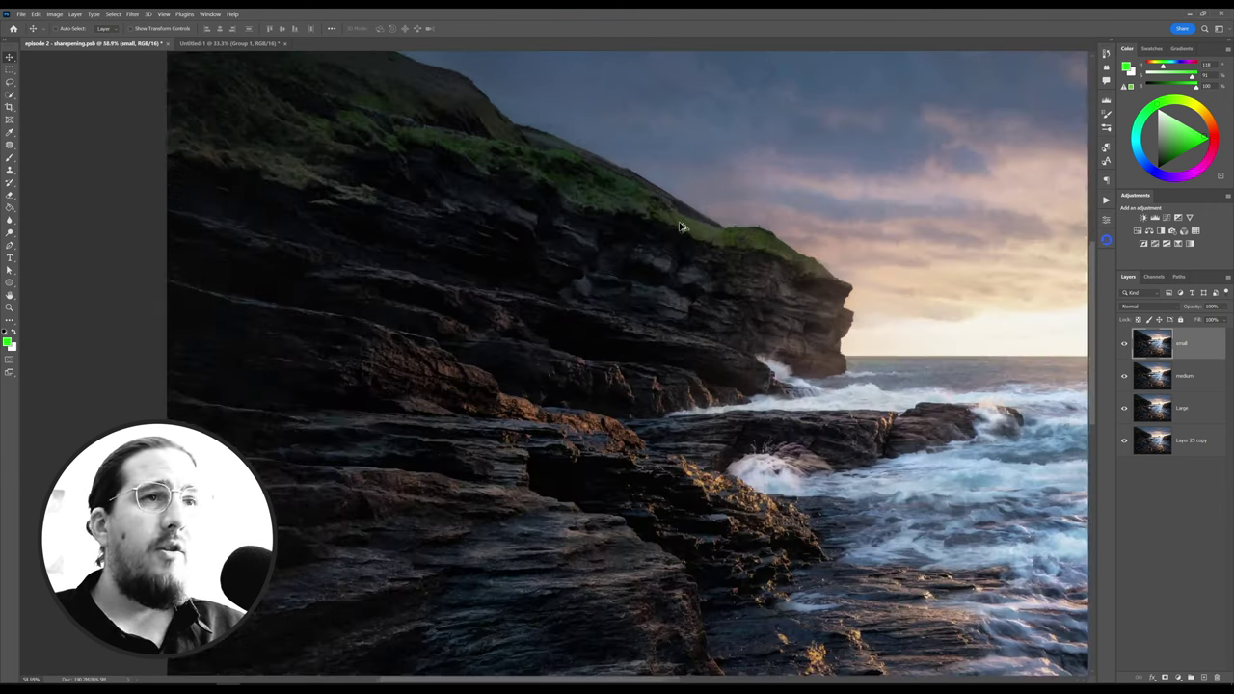
{"action": "scroll", "coordinate": [649, 266], "scroll_direction": "up", "scroll_amount": 3}
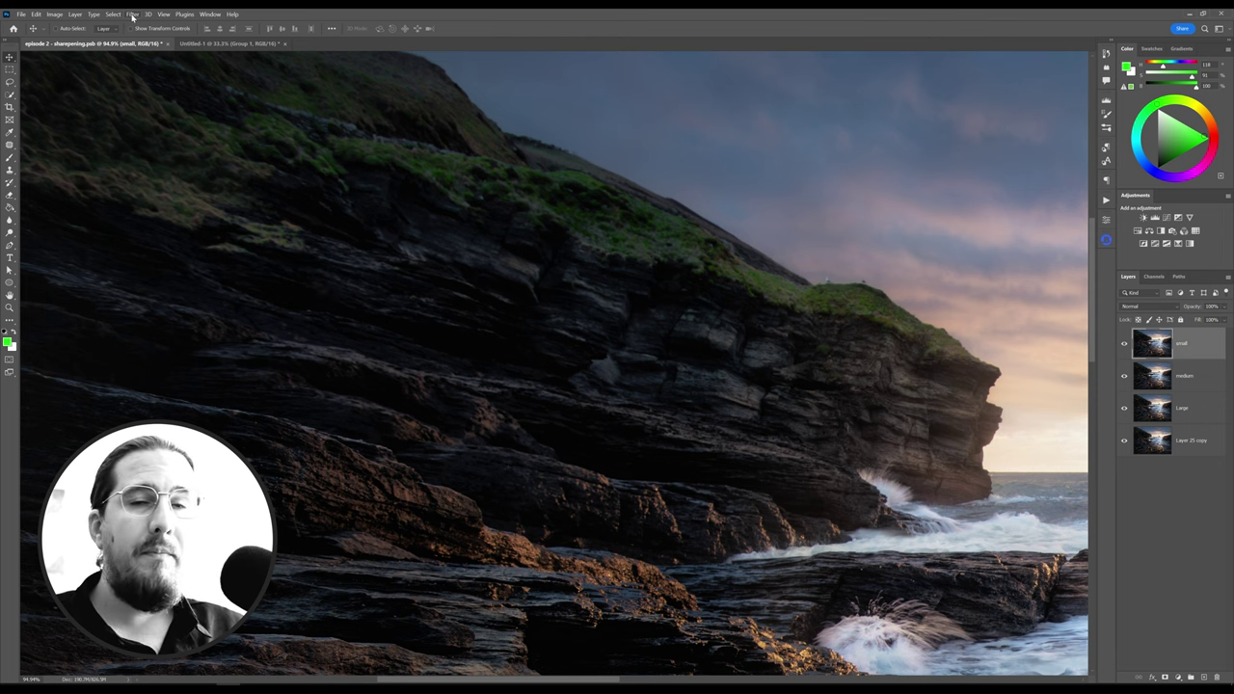
{"action": "left_click", "coordinate": [133, 14]}
{"action": "mouse_move", "coordinate": [174, 208]}
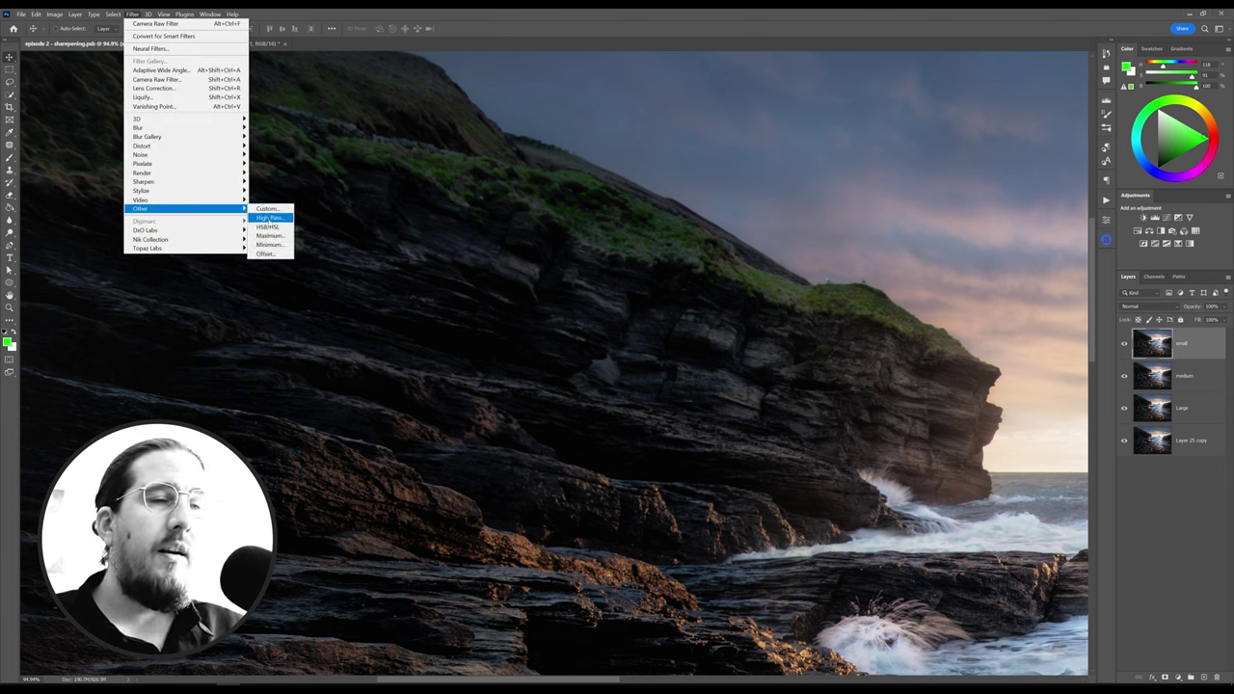
{"action": "left_click", "coordinate": [269, 218]}
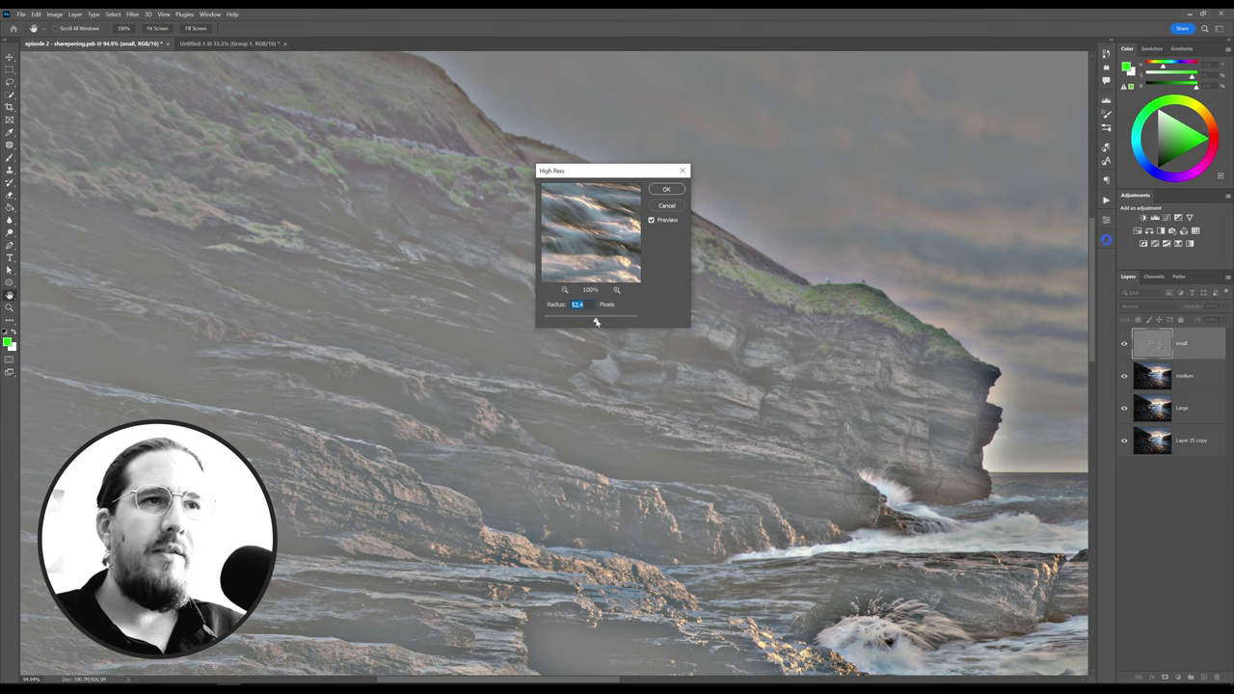
{"action": "left_click_drag", "start_coordinate": [596, 322], "coordinate": [569, 323]}
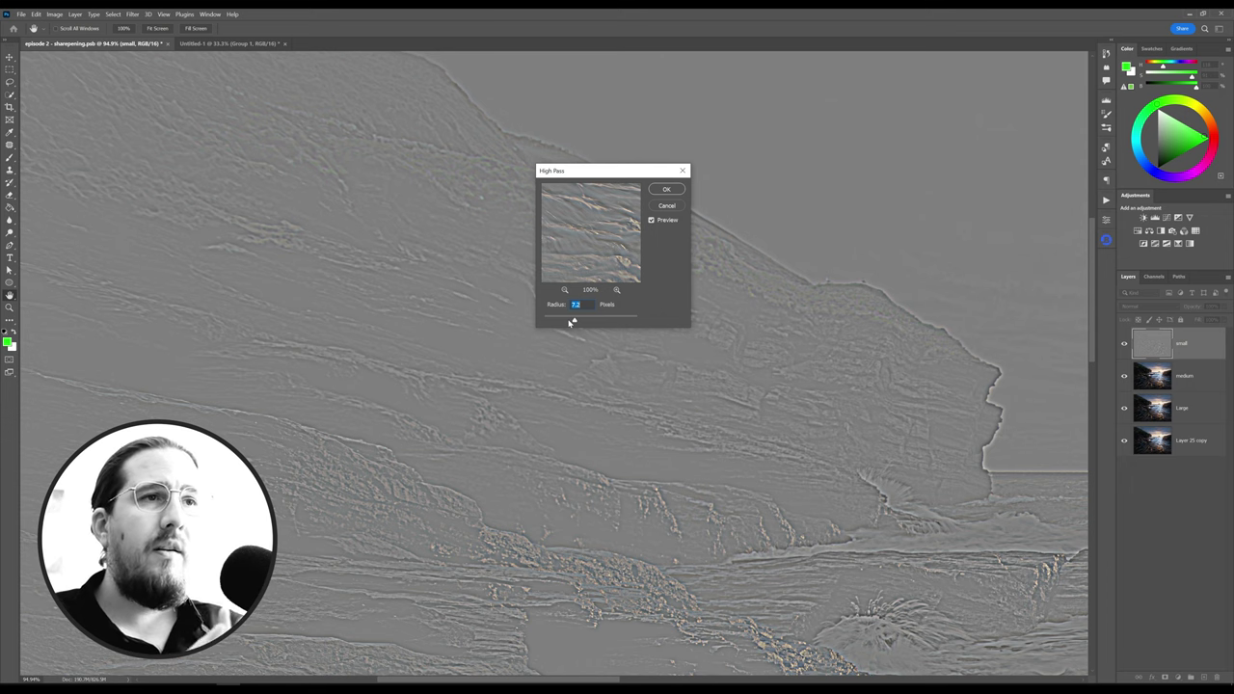
{"action": "left_click", "coordinate": [664, 190]}
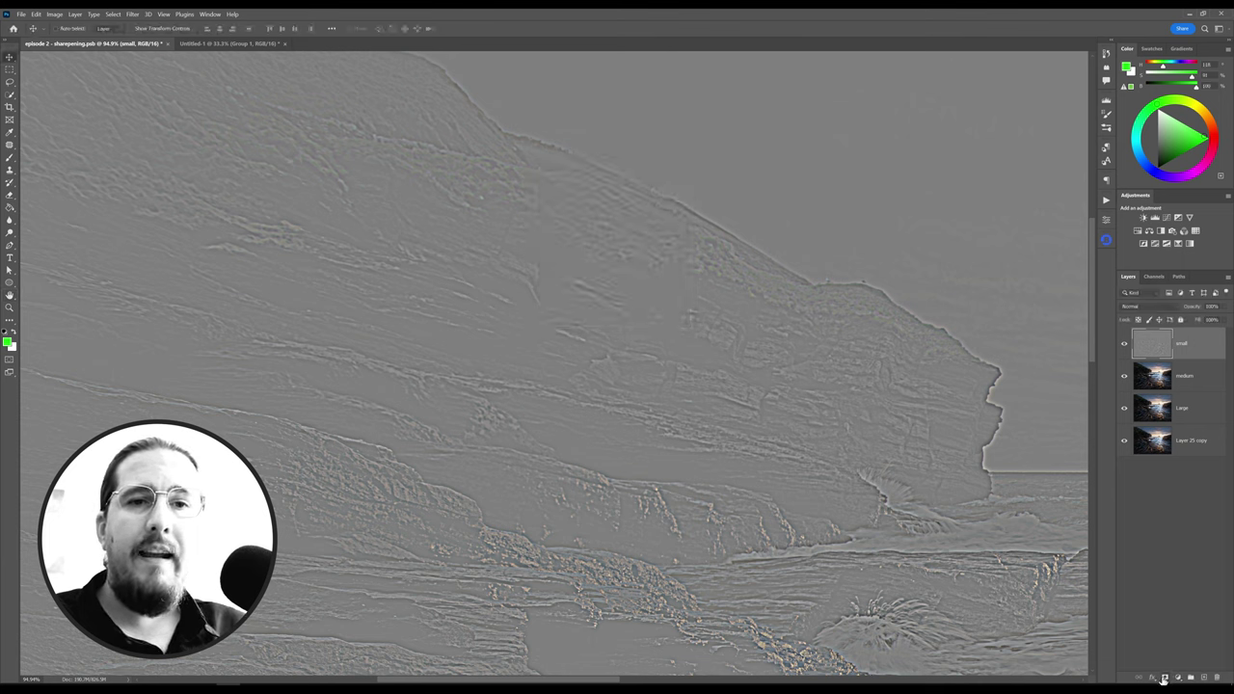
Hide the small layer behind a black mask and set its blend mode to Soft Light
{"action": "left_click", "coordinate": [1165, 677], "text": "alt"}
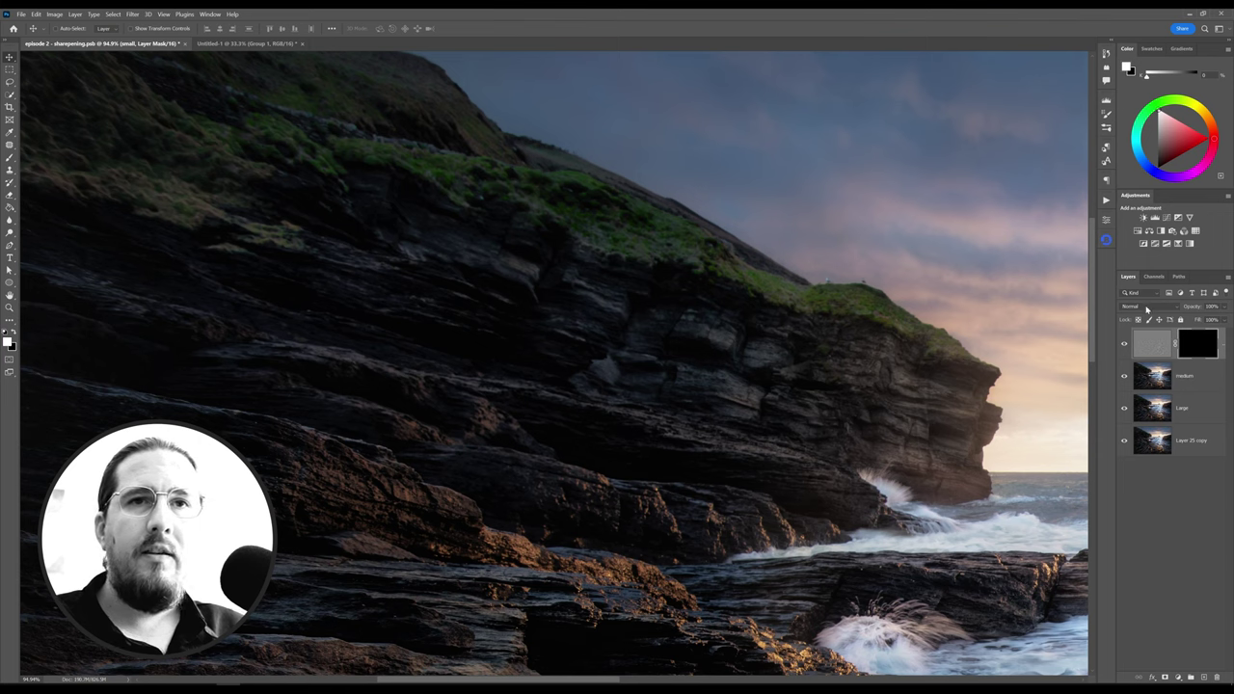
{"action": "left_click", "coordinate": [1146, 307]}
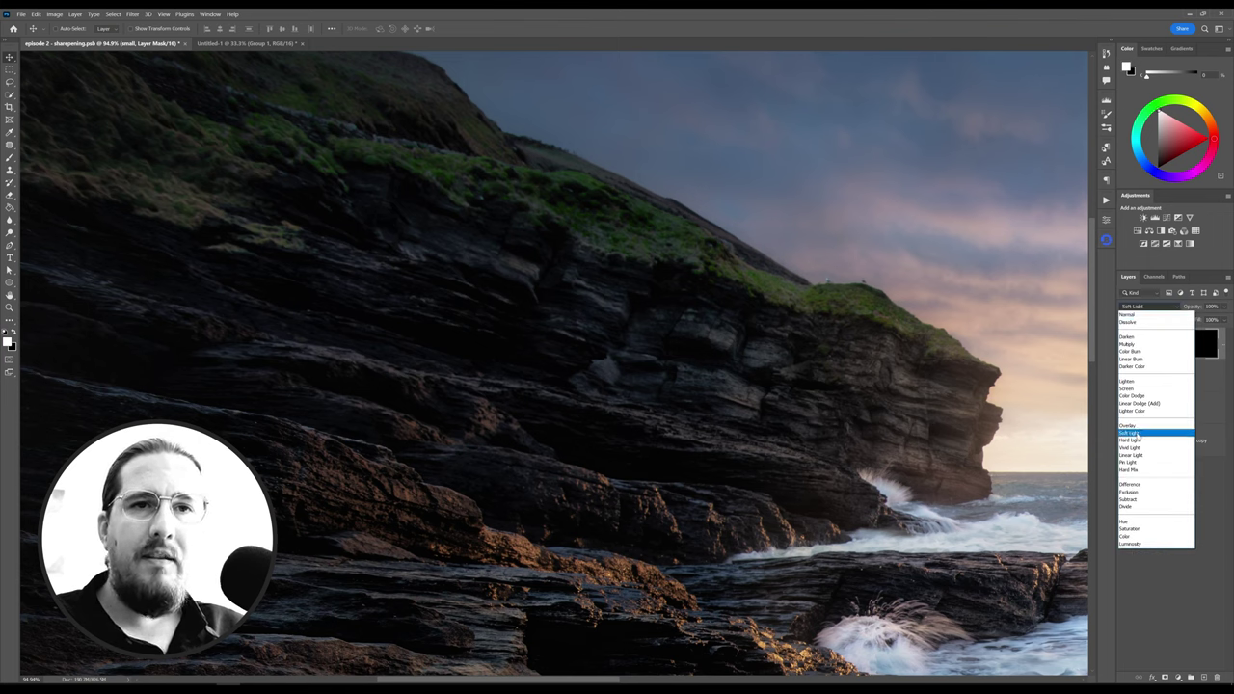
{"action": "left_click", "coordinate": [1129, 433]}
{"action": "left_click", "coordinate": [1196, 380]}
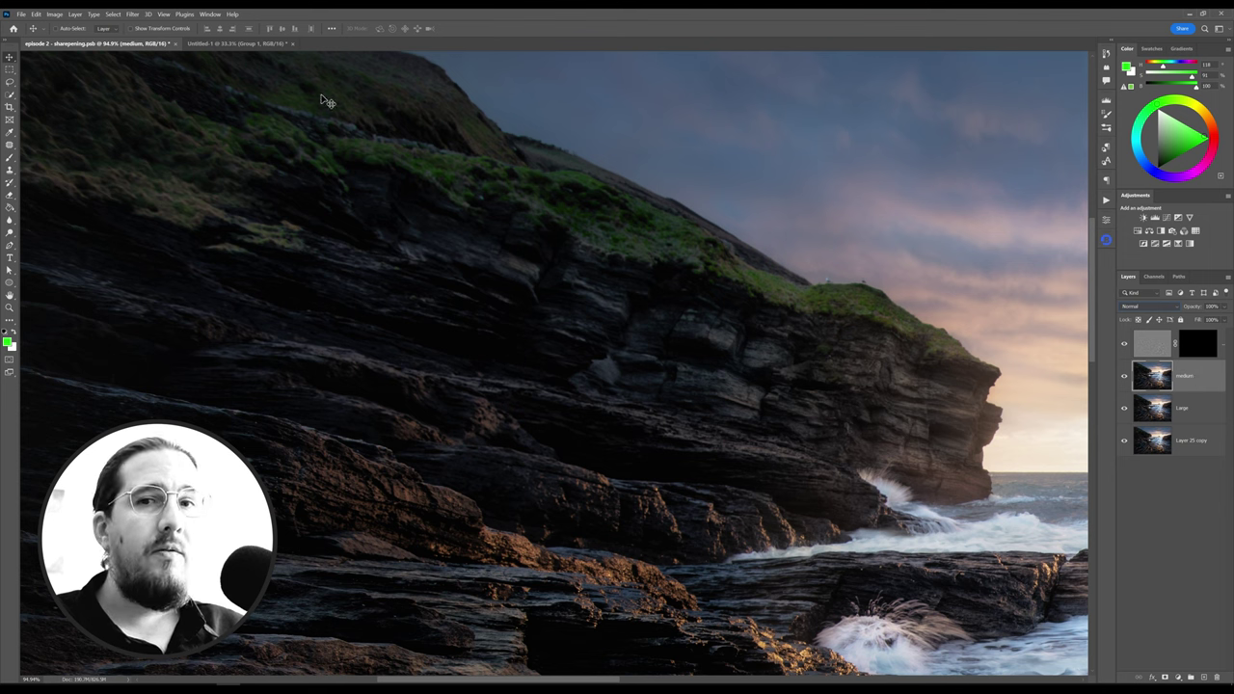
Apply a 15.3-pixel High Pass to the medium layer, add a black mask, and blend as Soft Light
{"action": "left_click", "coordinate": [132, 14]}
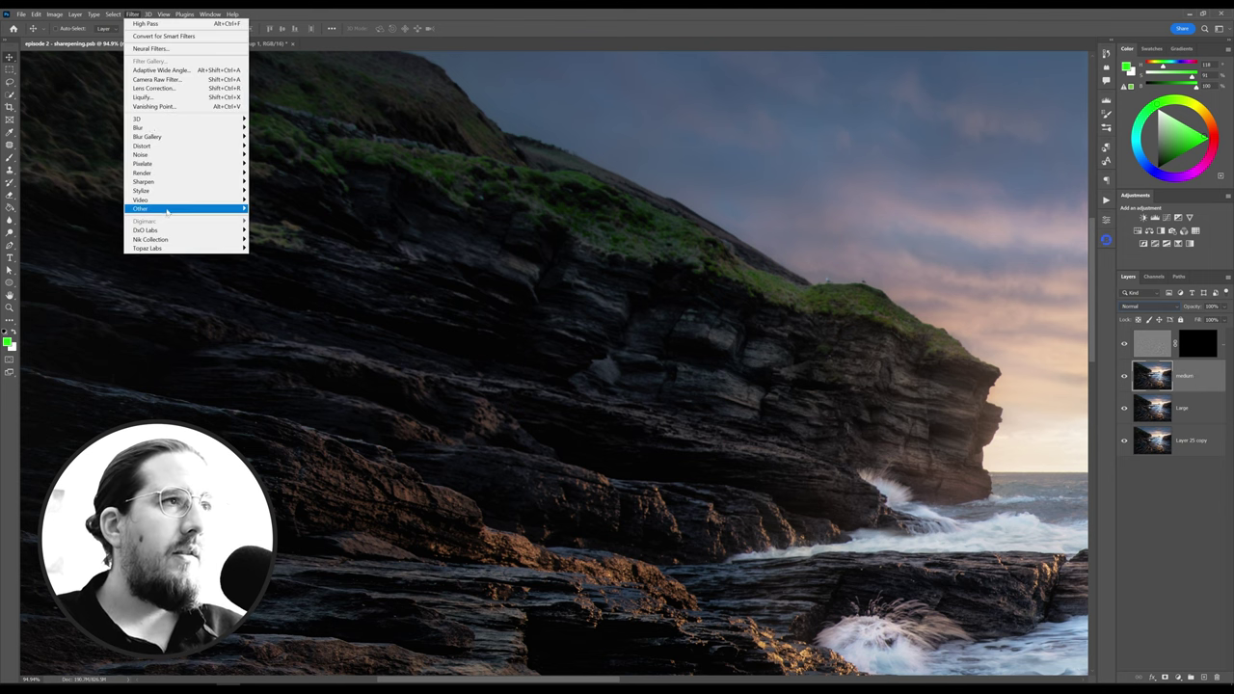
{"action": "mouse_move", "coordinate": [167, 211]}
{"action": "left_click", "coordinate": [272, 220]}
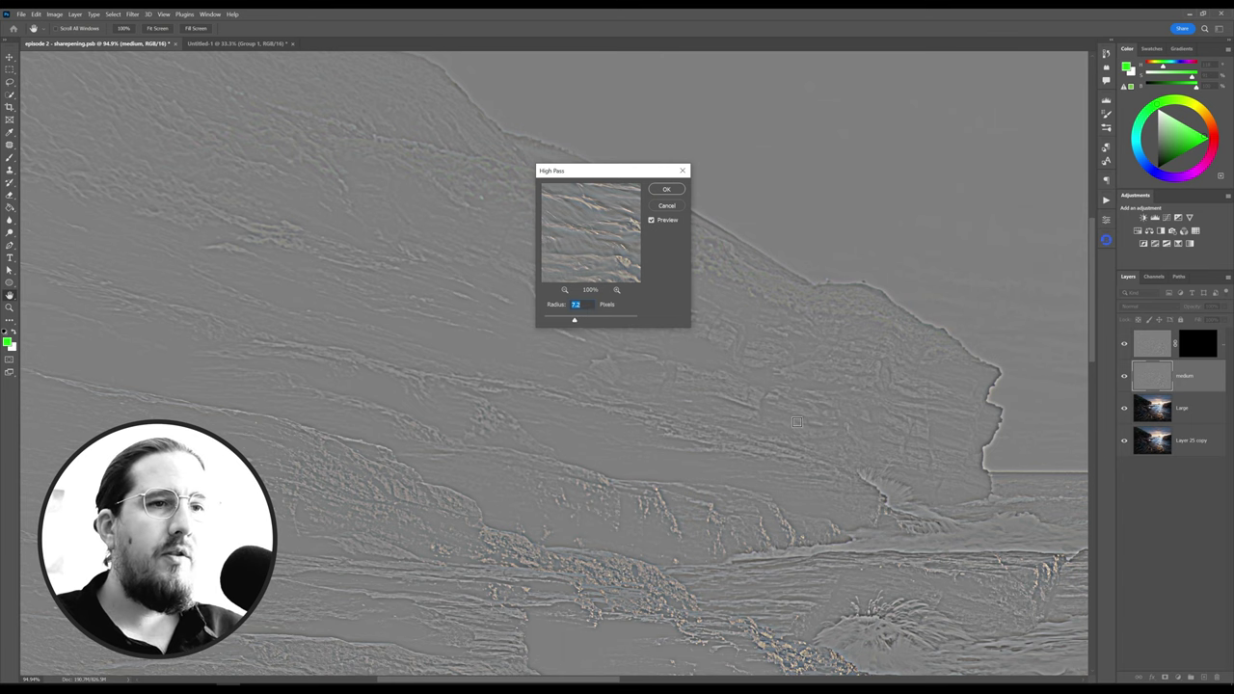
{"action": "left_click_drag", "start_coordinate": [923, 432], "coordinate": [950, 375]}
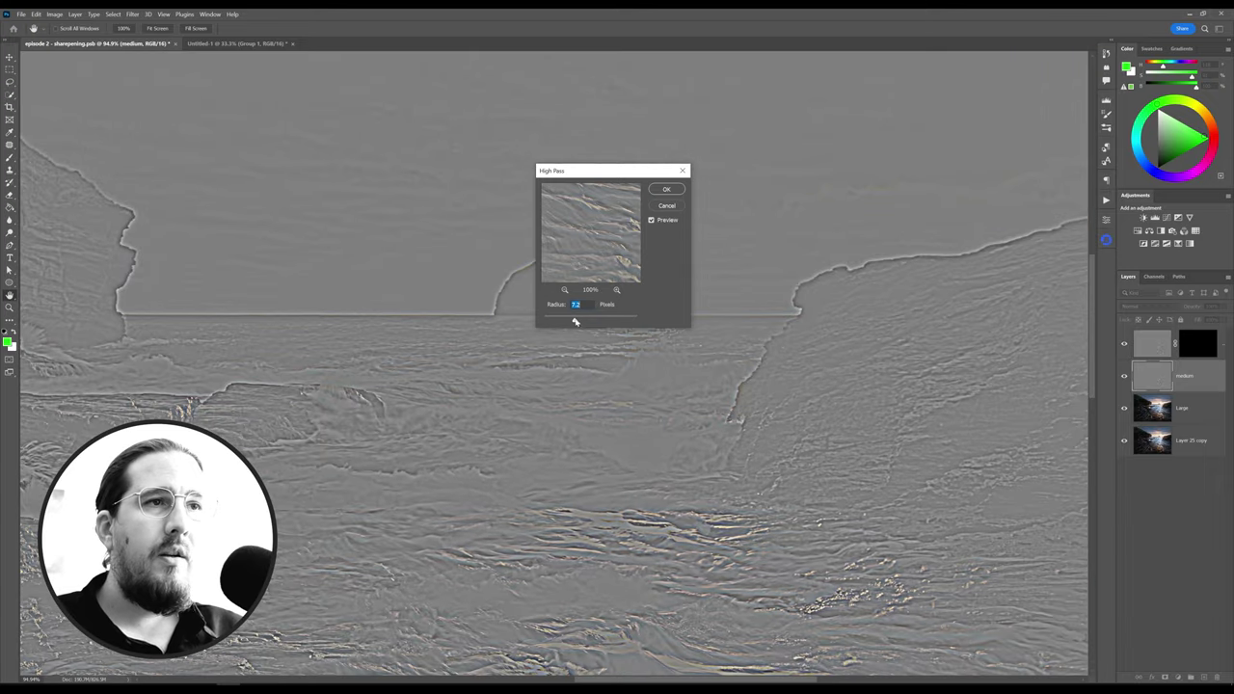
{"action": "left_click_drag", "start_coordinate": [576, 321], "coordinate": [583, 323]}
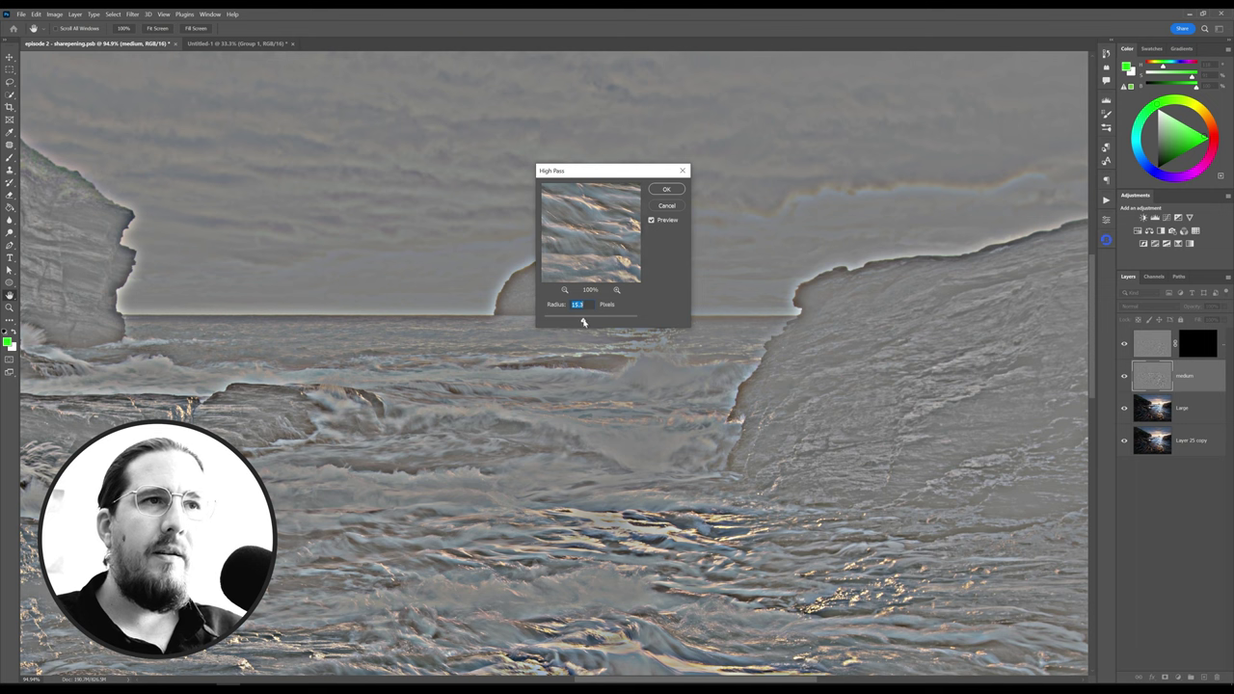
{"action": "left_click", "coordinate": [668, 190]}
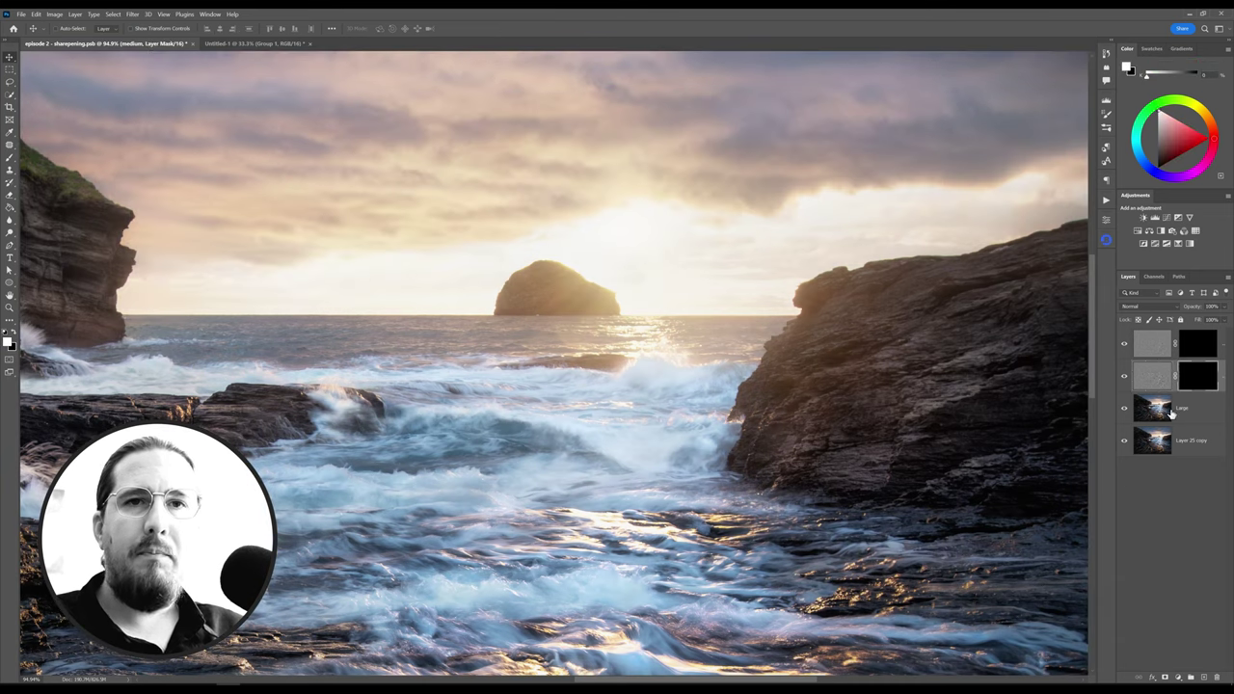
{"action": "left_click", "coordinate": [1165, 677], "text": "alt"}
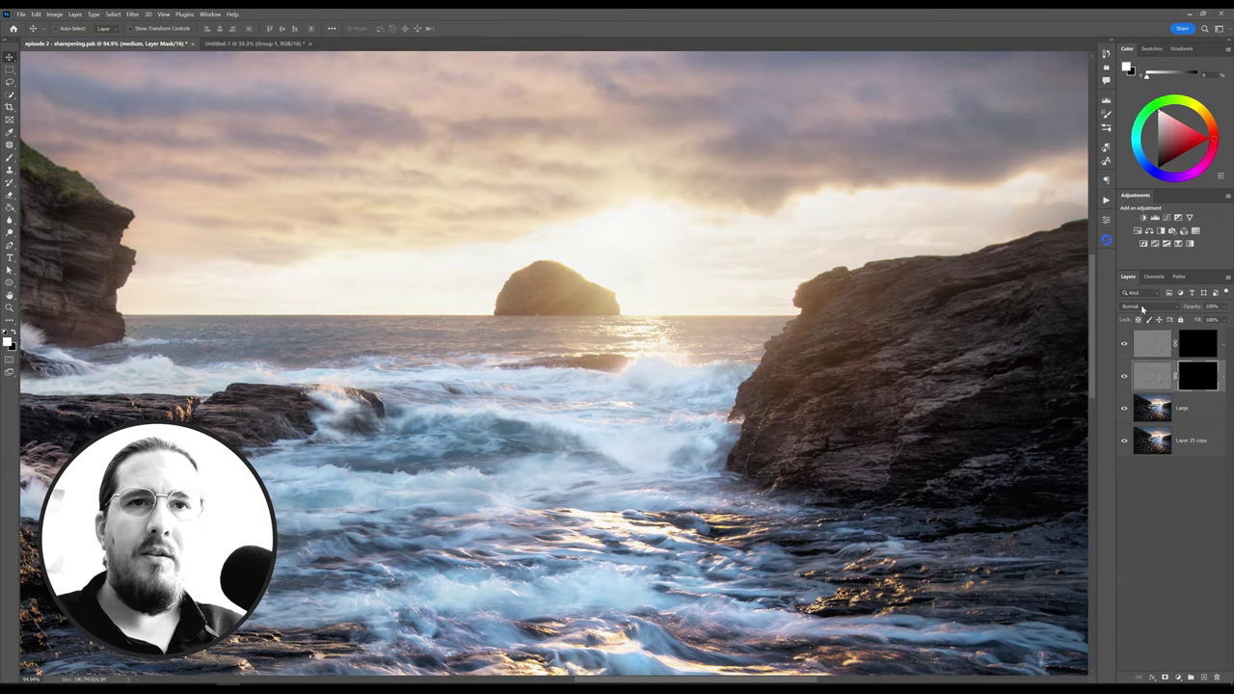
{"action": "left_click", "coordinate": [1142, 308]}
{"action": "left_click", "coordinate": [1135, 435]}
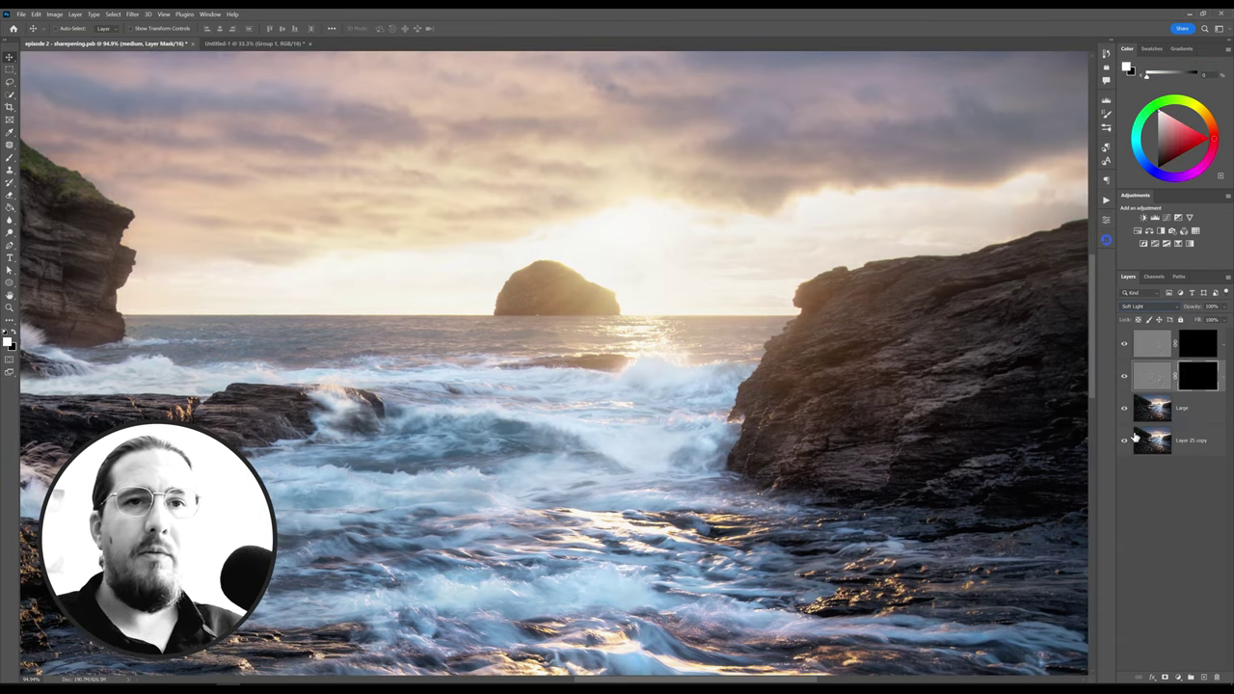
Give the Large layer a 40.1-pixel High Pass, a black mask and Soft Light blending
{"action": "left_click", "coordinate": [1192, 417]}
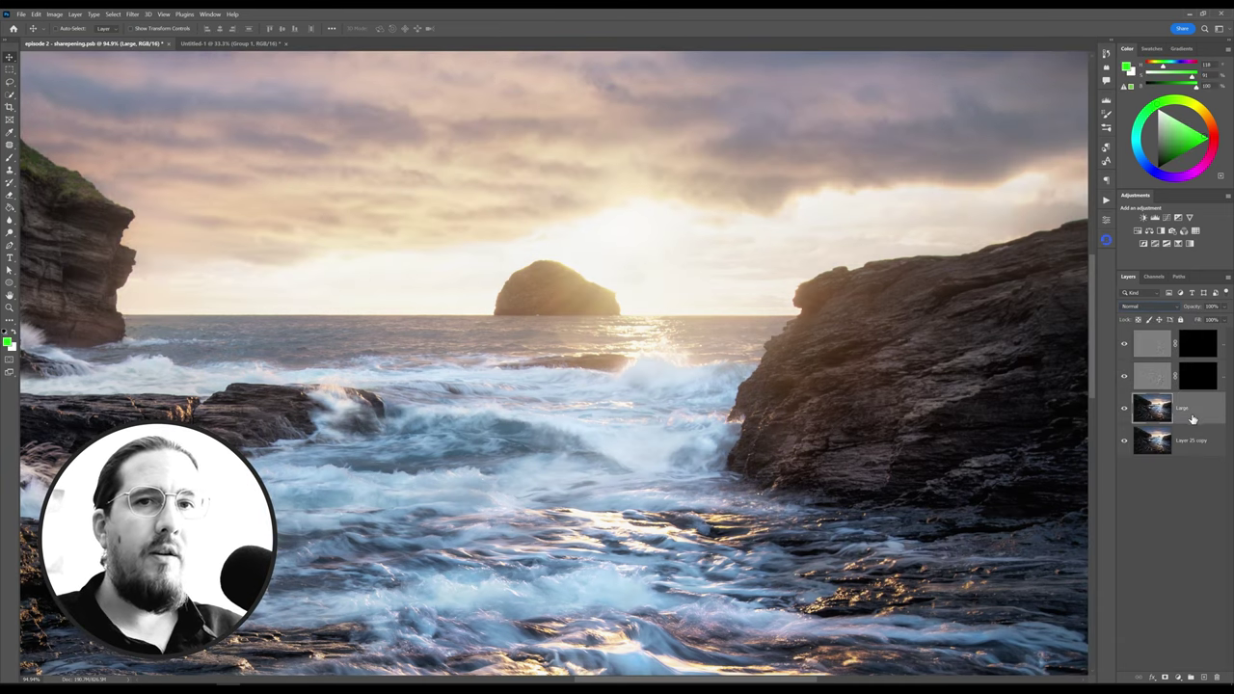
{"action": "left_click", "coordinate": [133, 13]}
{"action": "mouse_move", "coordinate": [193, 208]}
{"action": "left_click", "coordinate": [269, 217]}
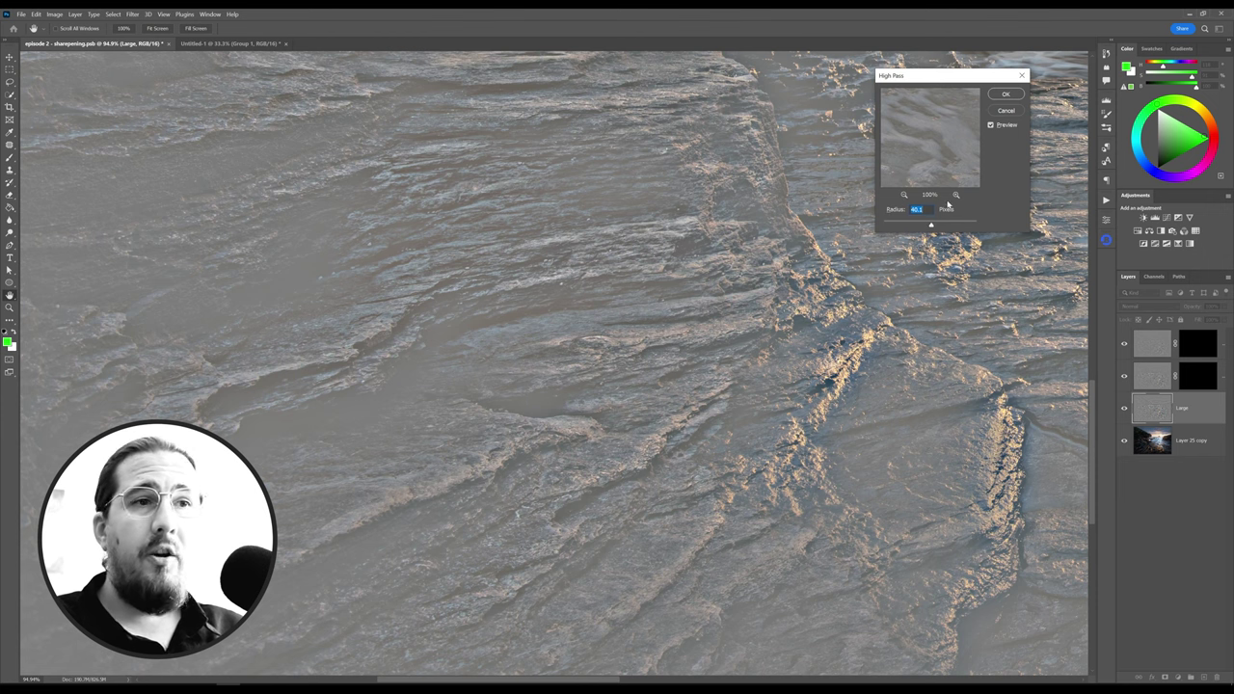
{"action": "left_click", "coordinate": [1005, 111]}
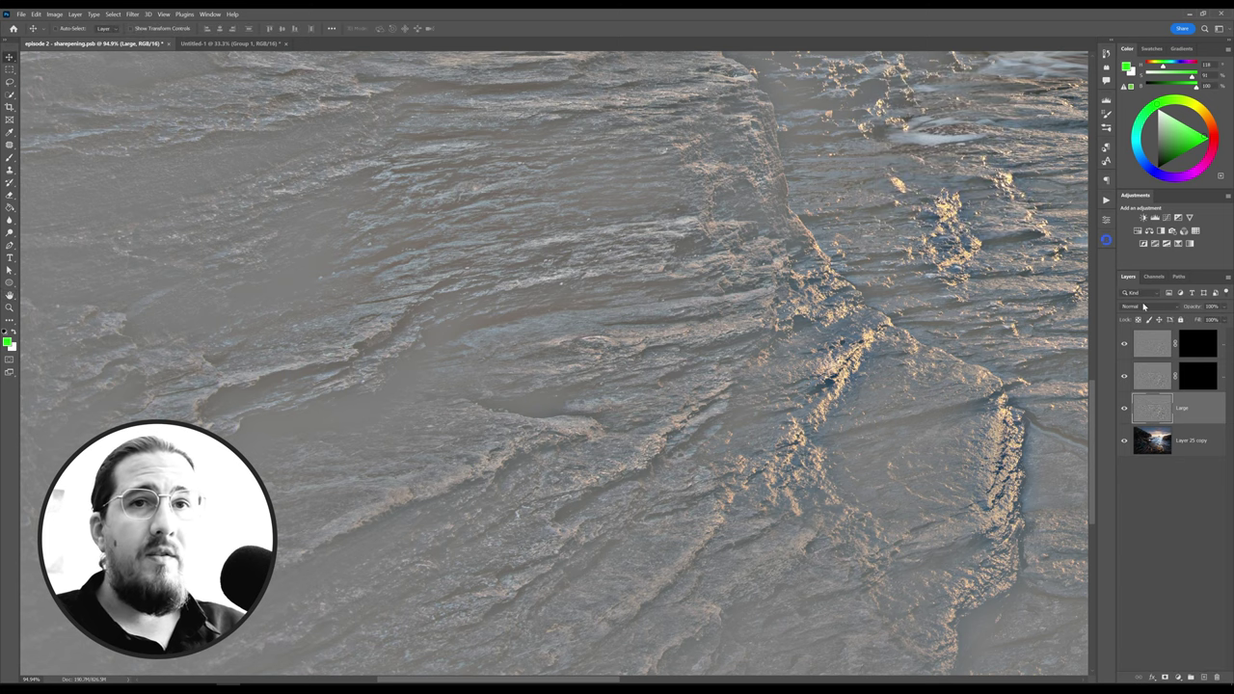
{"action": "left_click", "coordinate": [1164, 678], "text": "alt"}
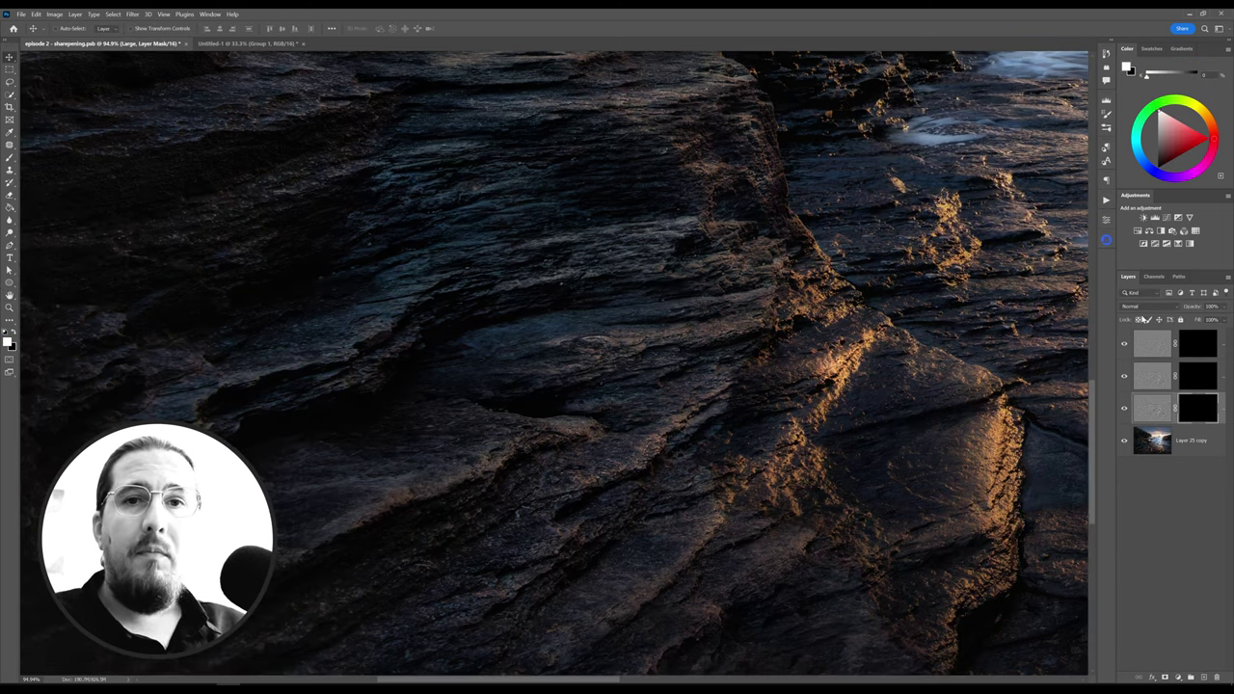
{"action": "left_click", "coordinate": [1137, 308]}
{"action": "left_click", "coordinate": [1135, 436]}
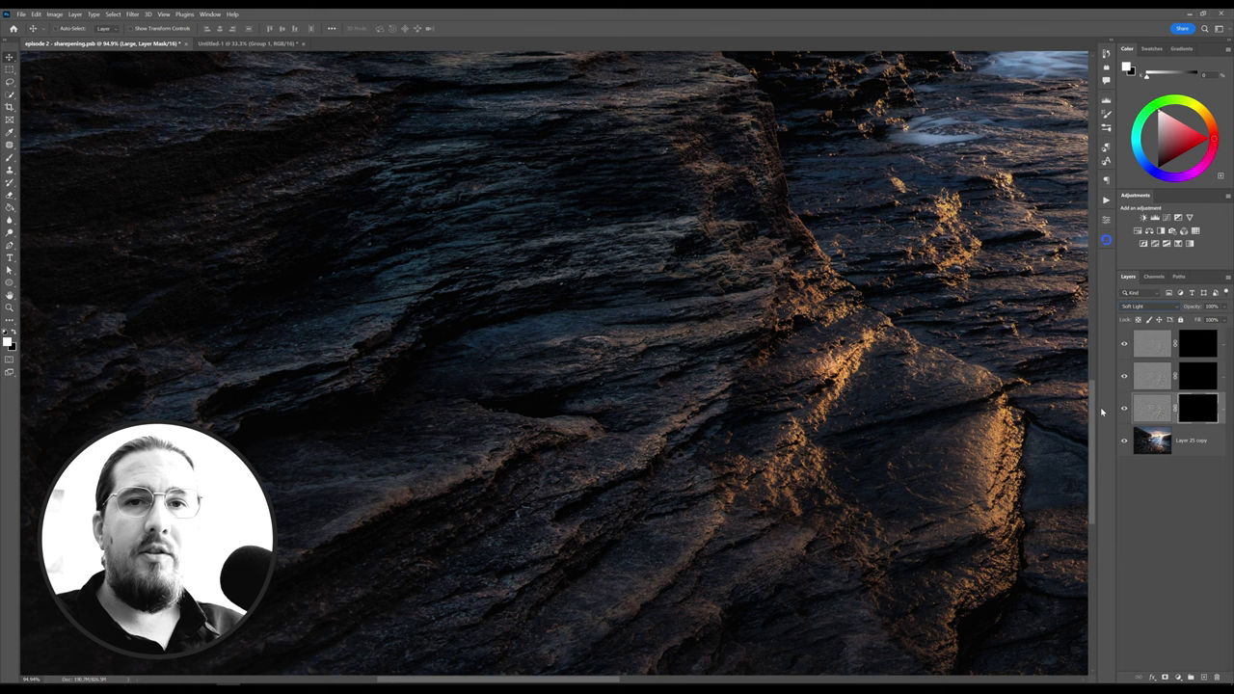
Paint white on the small layer's mask to reveal its sharpening over the left cliff
{"action": "scroll", "coordinate": [827, 318], "scroll_direction": "down", "scroll_amount": 5}
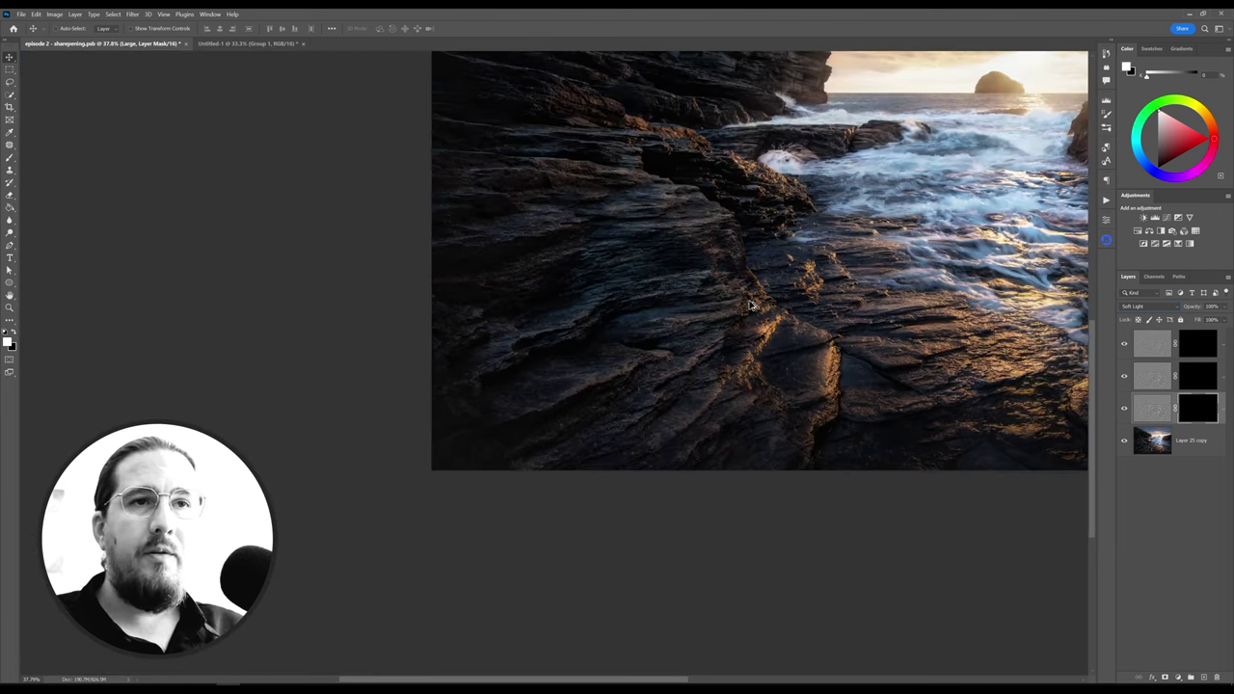
{"action": "left_click_drag", "start_coordinate": [782, 334], "coordinate": [703, 432]}
{"action": "left_click", "coordinate": [1193, 346]}
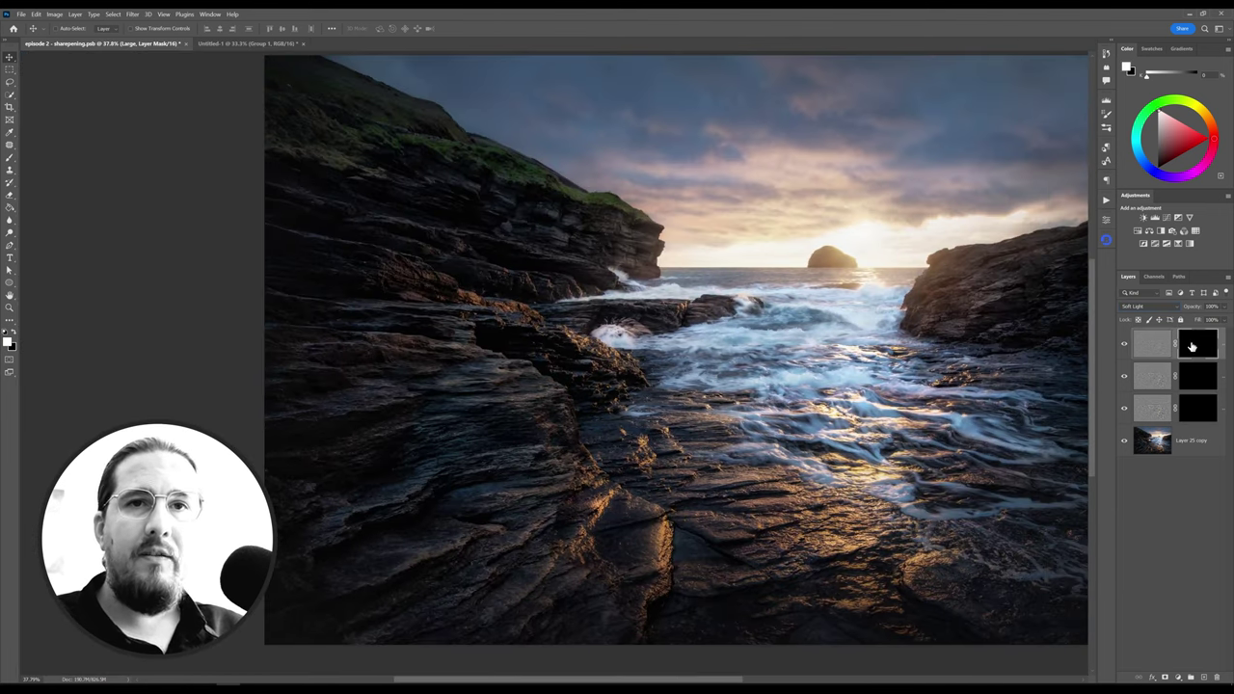
{"action": "left_click", "coordinate": [10, 156]}
{"action": "scroll", "coordinate": [337, 123], "scroll_direction": "up", "scroll_amount": 4}
{"action": "mouse_move", "coordinate": [827, 300]}
{"action": "left_mouse_down"}
{"action": "mouse_move", "coordinate": [730, 319]}
{"action": "mouse_move", "coordinate": [681, 320]}
{"action": "mouse_move", "coordinate": [680, 309]}
{"action": "mouse_move", "coordinate": [825, 321]}
{"action": "left_mouse_up"}
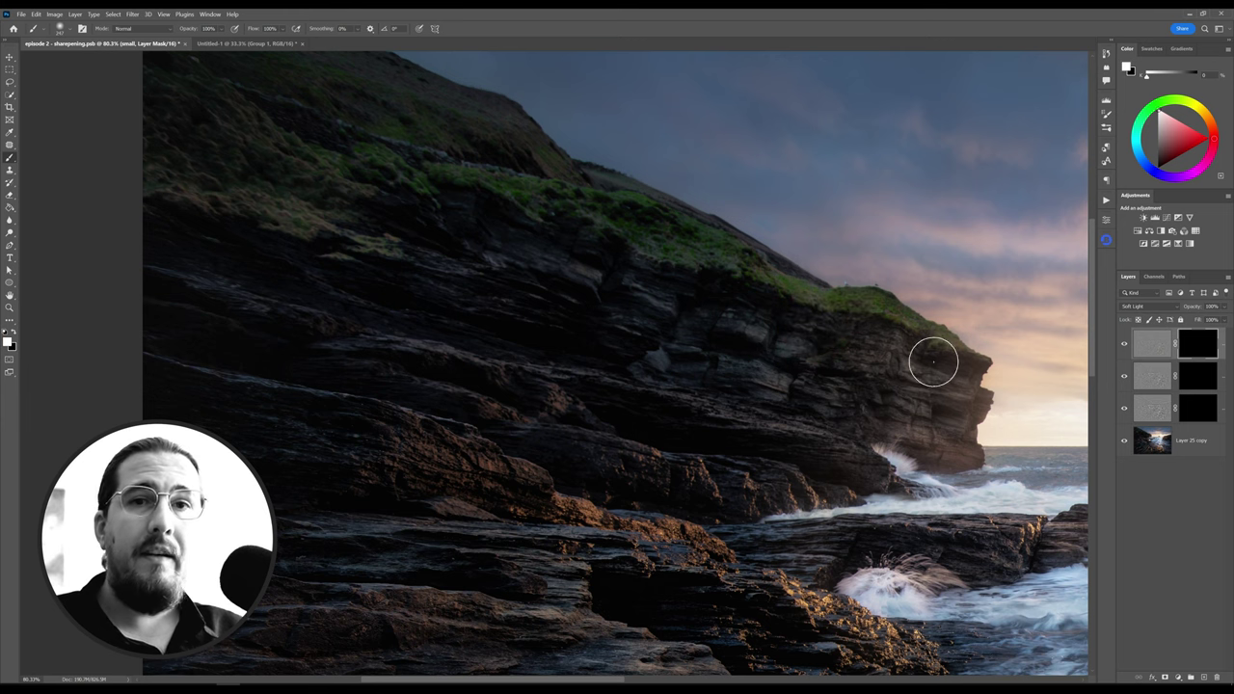
{"action": "mouse_move", "coordinate": [956, 421]}
{"action": "left_mouse_down"}
{"action": "mouse_move", "coordinate": [870, 413]}
{"action": "mouse_move", "coordinate": [686, 317]}
{"action": "mouse_move", "coordinate": [765, 309]}
{"action": "left_mouse_up"}
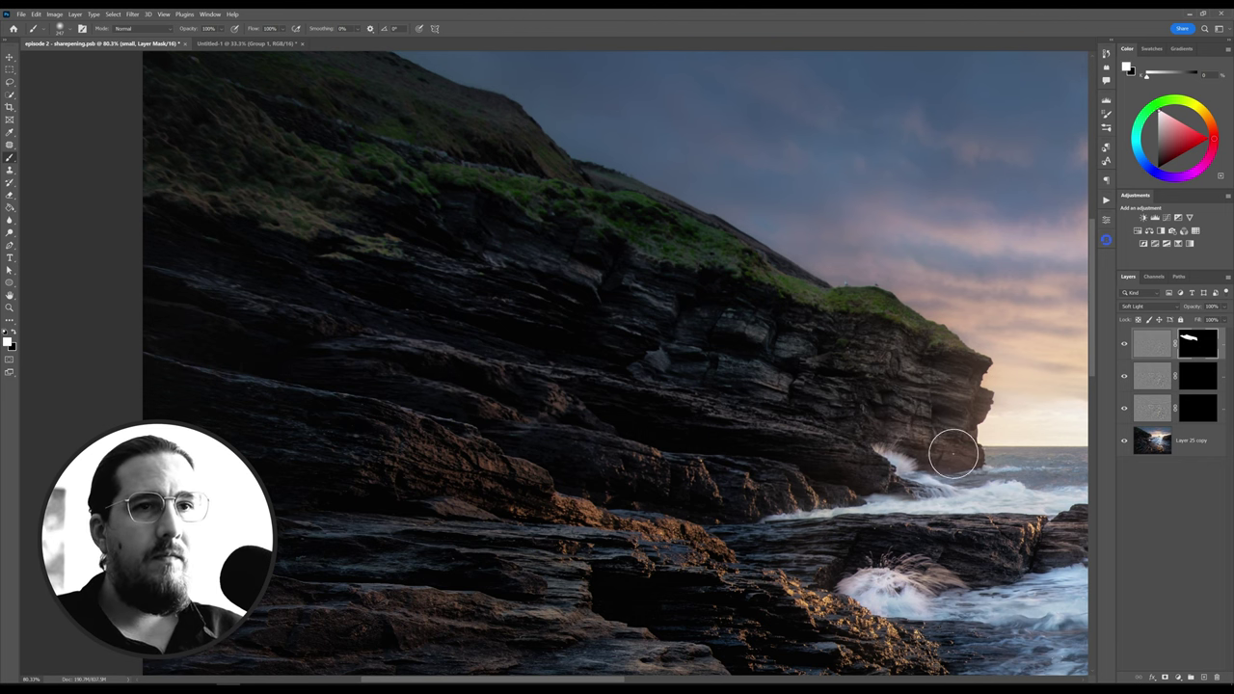
Toggle the top sharpening layer to compare, shrink the brush, and target the medium layer's mask
{"action": "left_click", "coordinate": [1124, 344]}
{"action": "left_click", "coordinate": [1125, 345]}
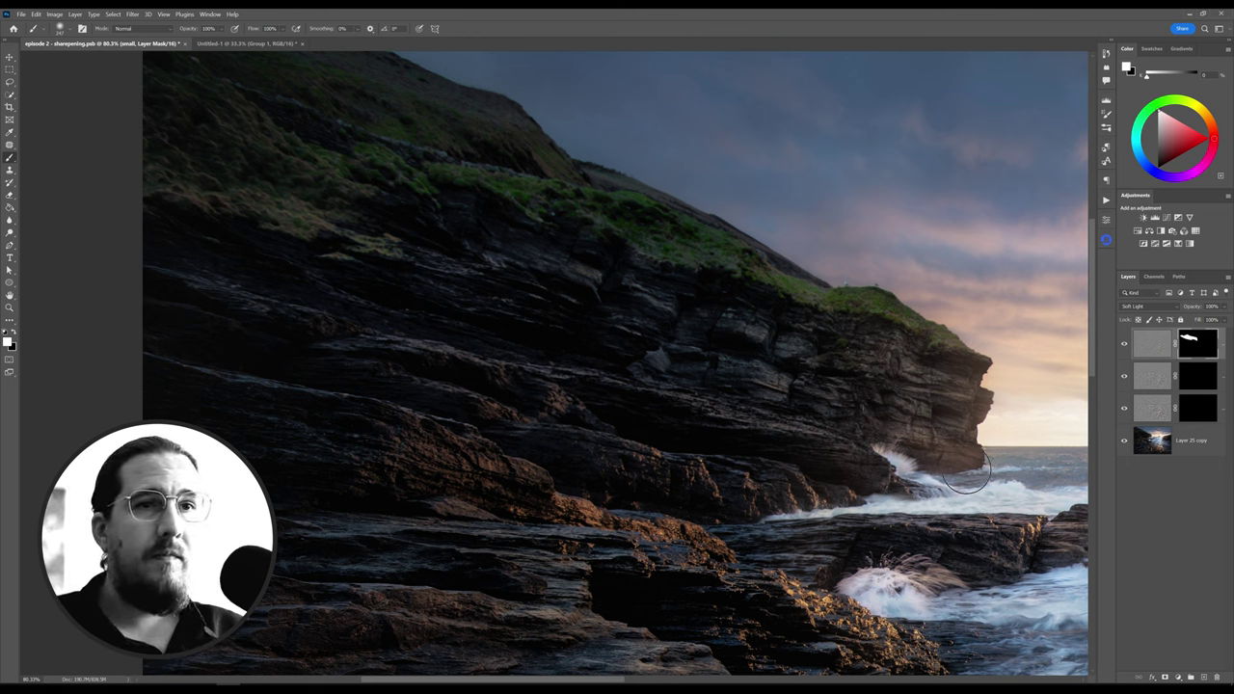
{"action": "left_click_drag", "start_coordinate": [954, 469], "coordinate": [964, 457]}
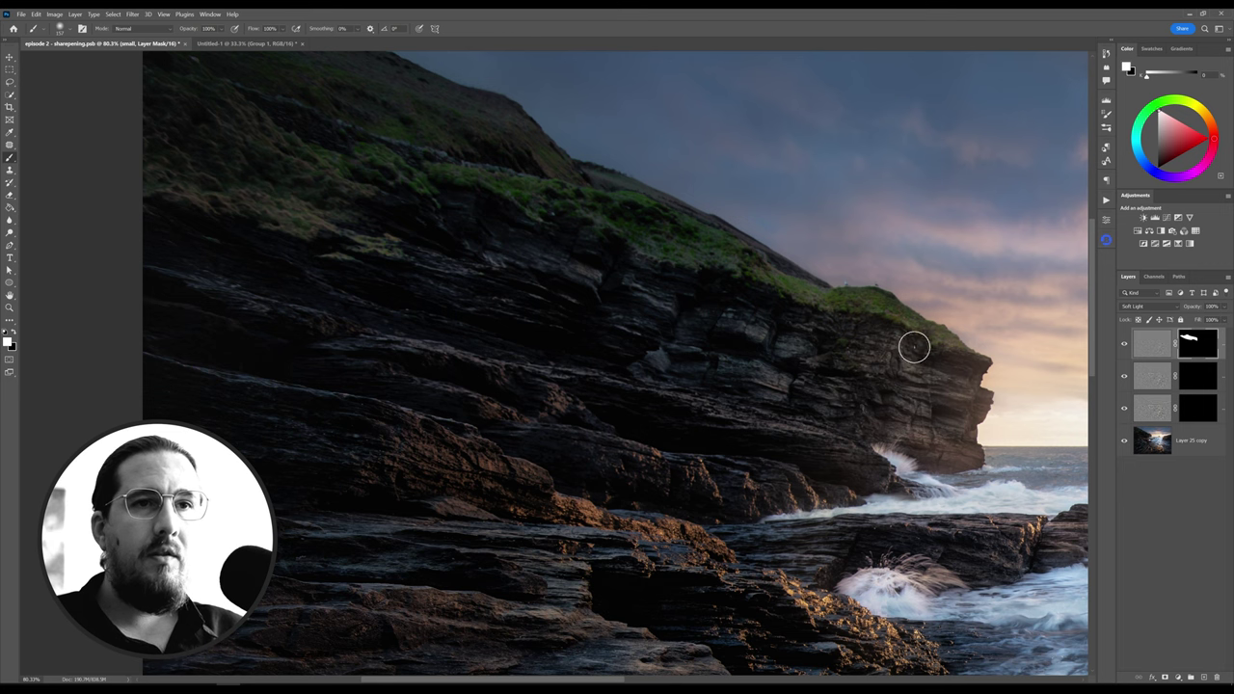
{"action": "left_click_drag", "start_coordinate": [806, 353], "coordinate": [702, 353]}
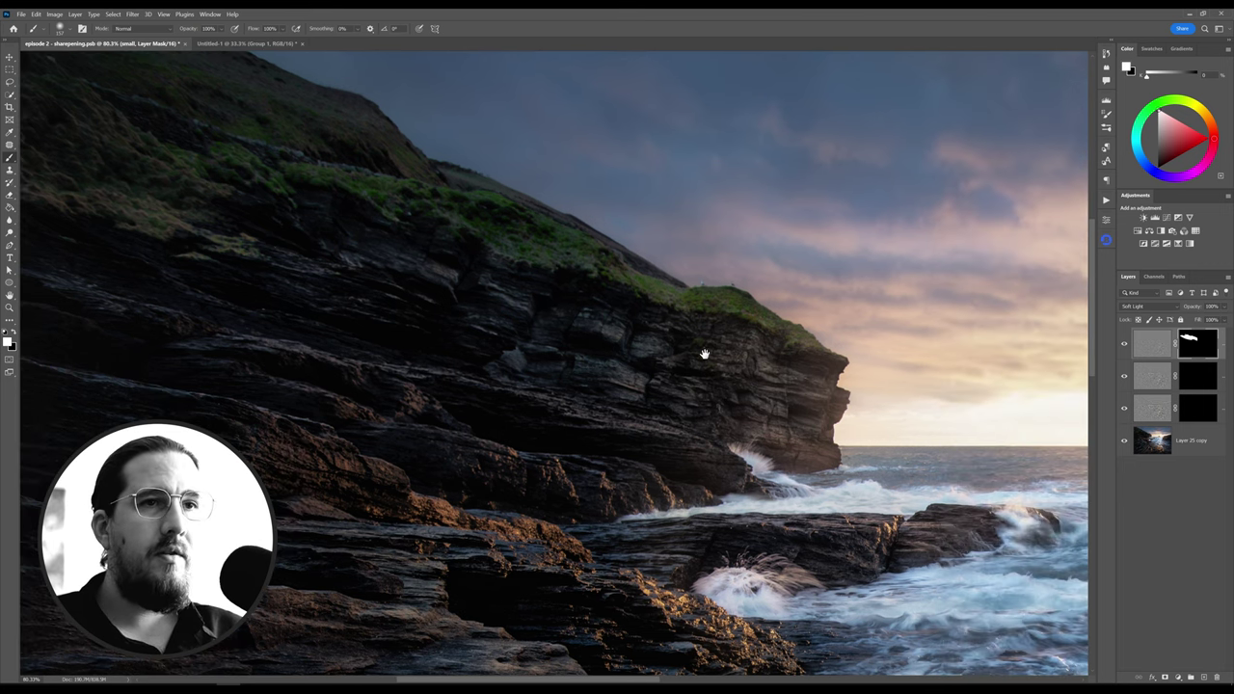
{"action": "left_click", "coordinate": [1193, 383]}
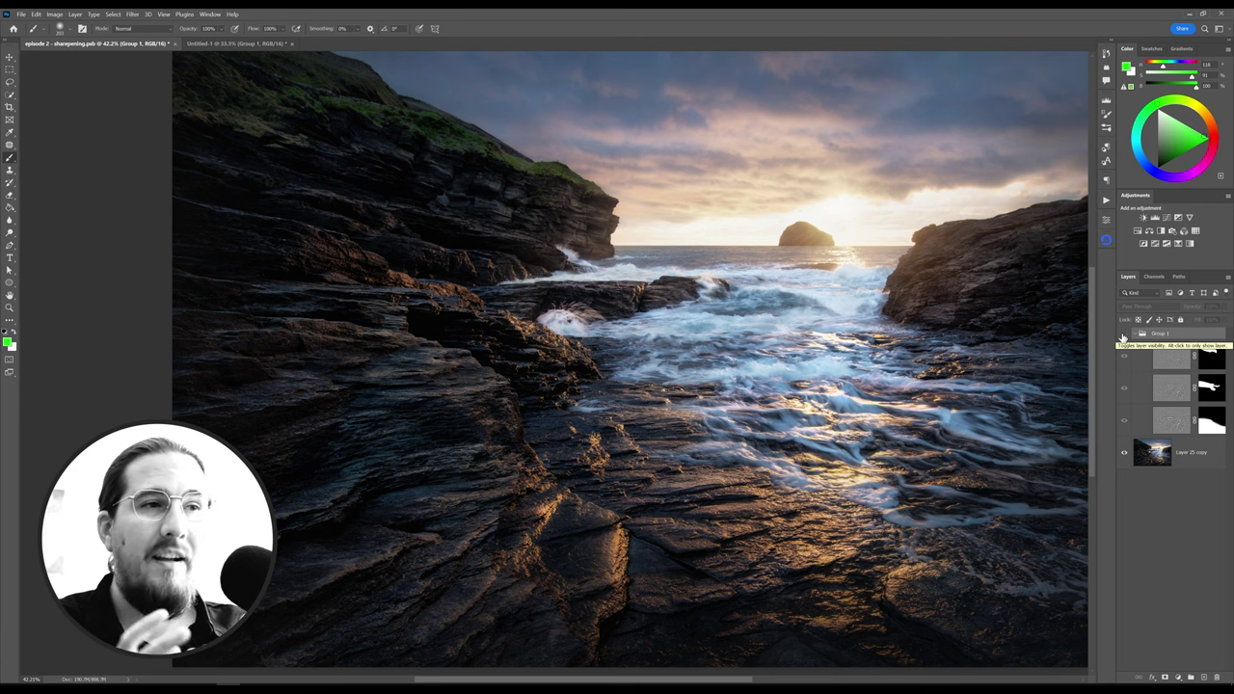
Toggle Group 1's visibility on, off and back on to compare the sharpening
{"action": "left_click", "coordinate": [1123, 334]}
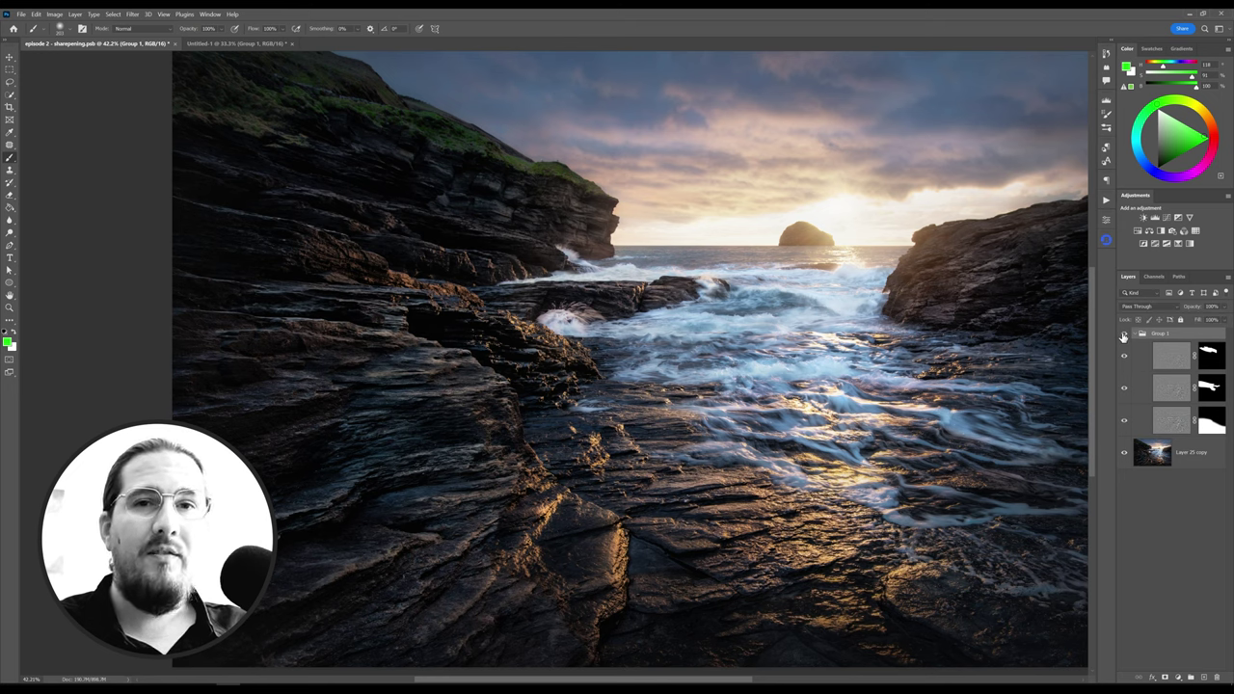
{"action": "left_click", "coordinate": [1123, 336]}
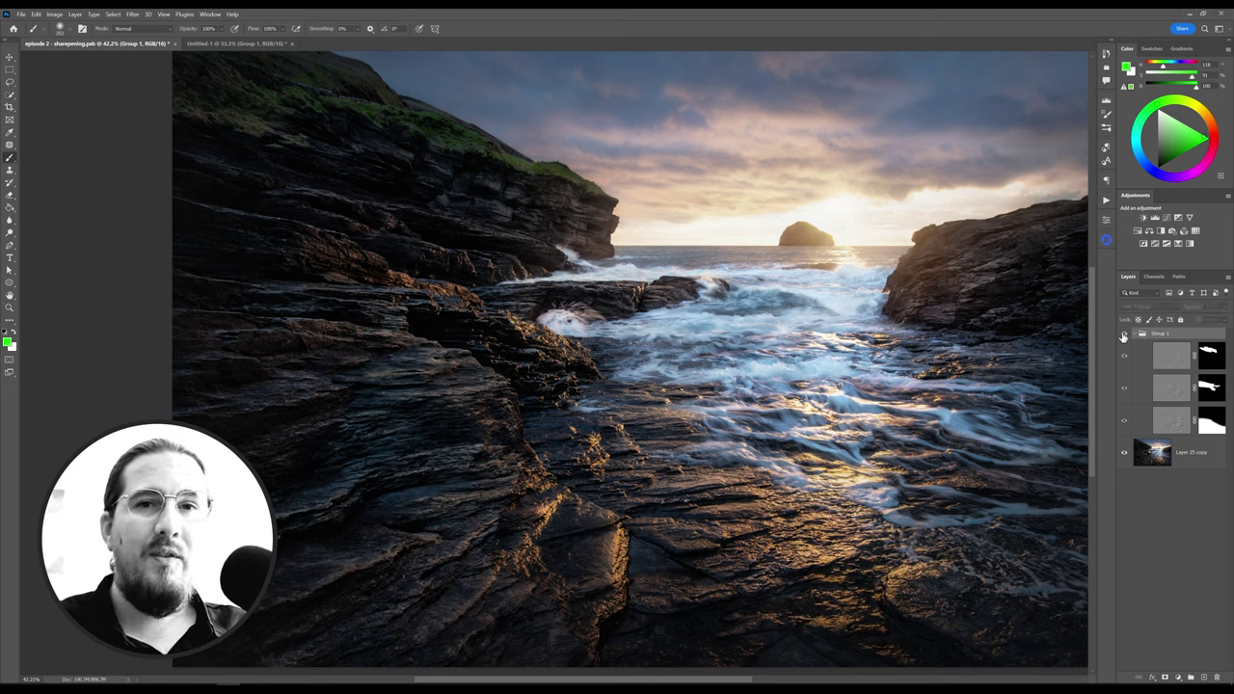
{"action": "left_click", "coordinate": [1123, 335]}
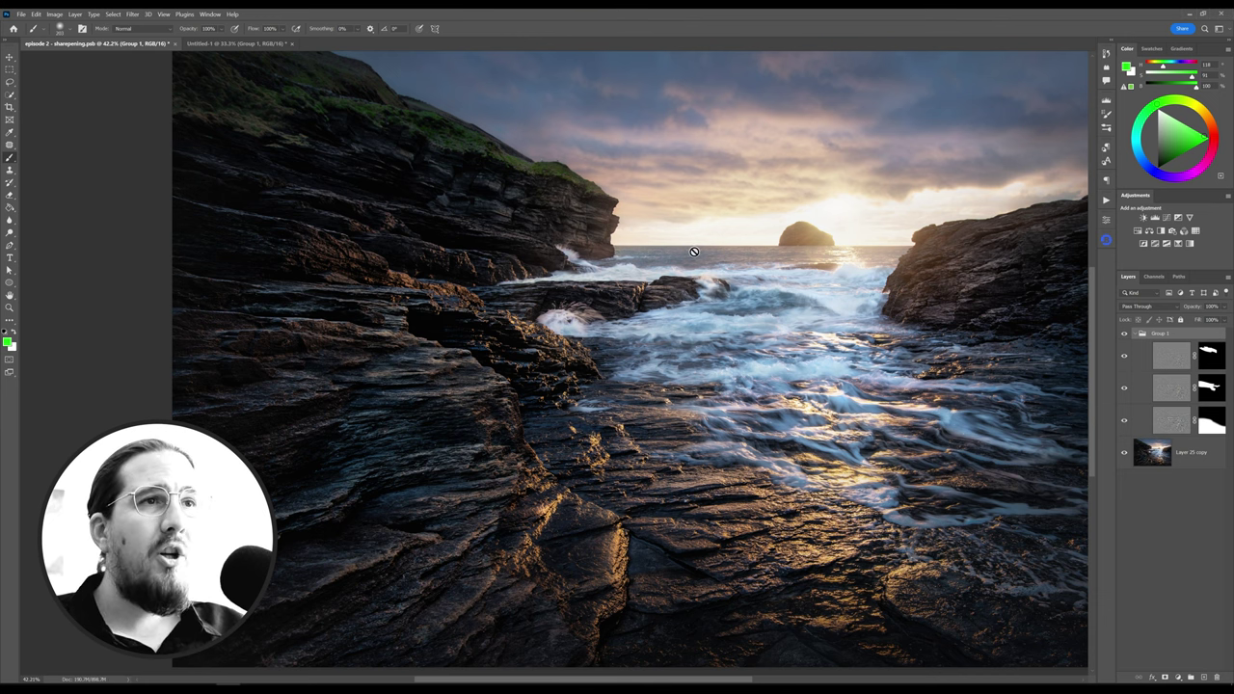
Lower the small detail sharpening layer's opacity to 60%
{"action": "scroll", "coordinate": [484, 158], "scroll_direction": "up", "scroll_amount": 2}
{"action": "scroll", "coordinate": [484, 158], "scroll_direction": "up", "scroll_amount": 4}
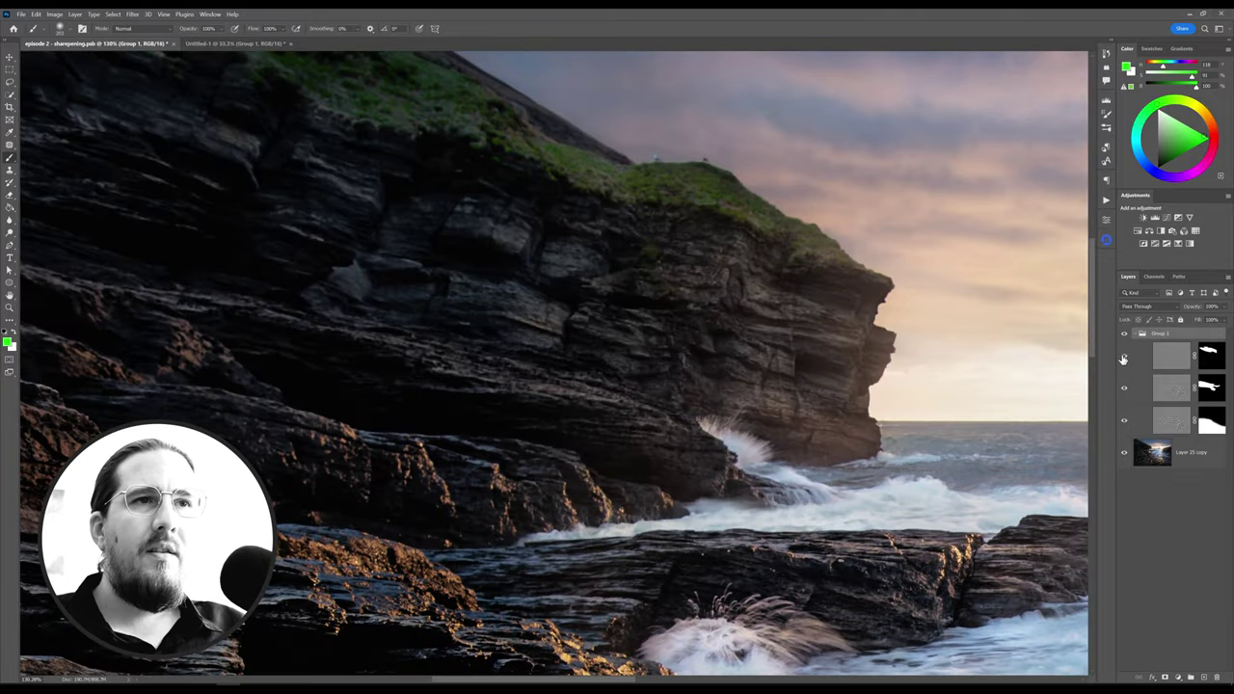
{"action": "left_click", "coordinate": [1171, 358]}
{"action": "left_click", "coordinate": [1212, 305]}
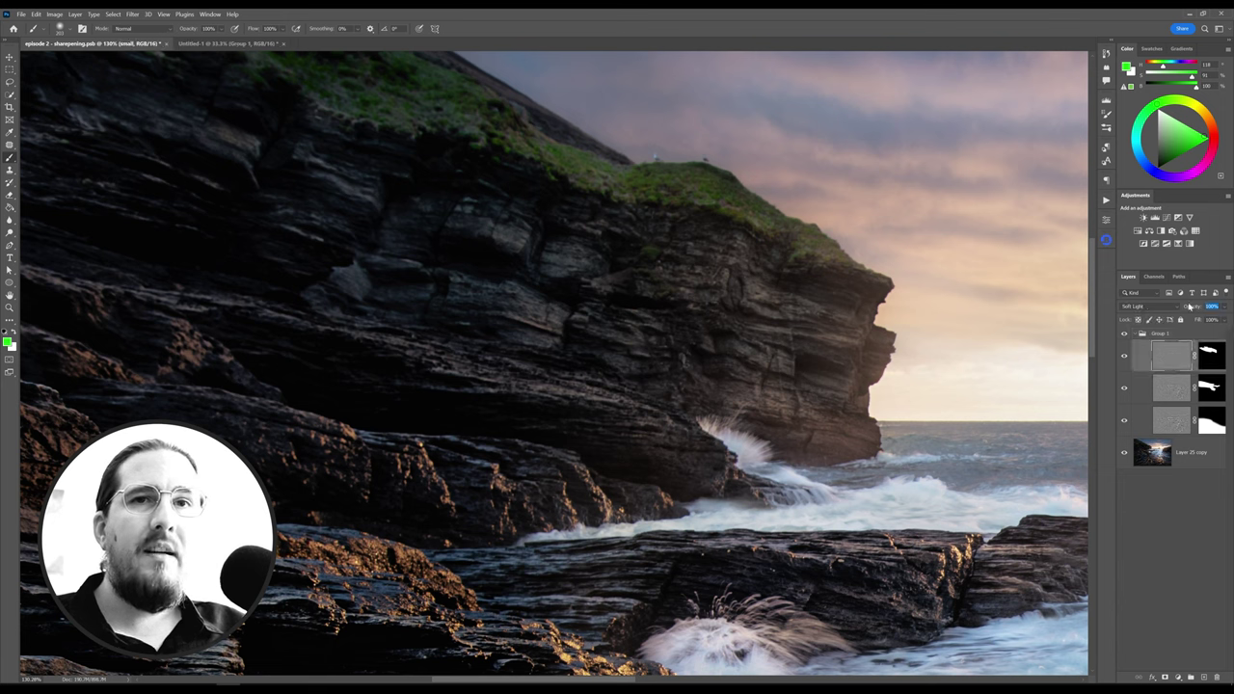
{"action": "type", "text": "60"}
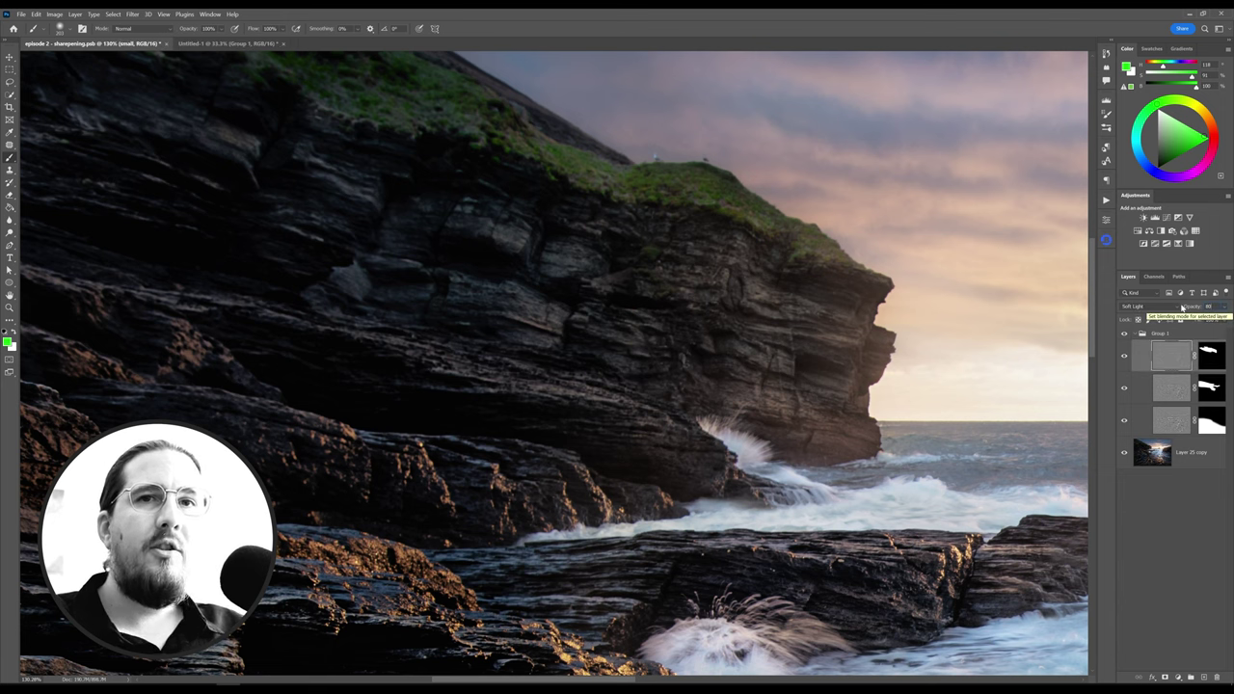
{"action": "left_click", "coordinate": [1168, 395]}
{"action": "left_click", "coordinate": [1211, 306]}
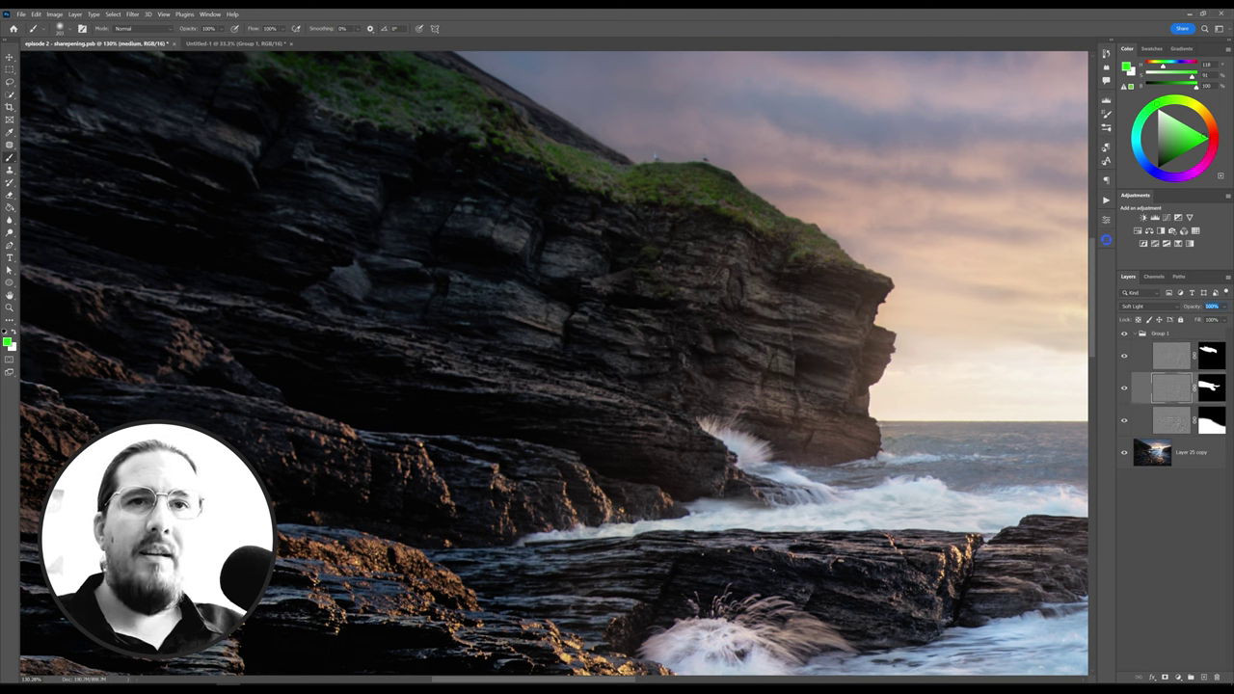
{"action": "left_click", "coordinate": [1171, 477]}
Collapse Group 1 and set its opacity to 100%
{"action": "key", "text": "v"}
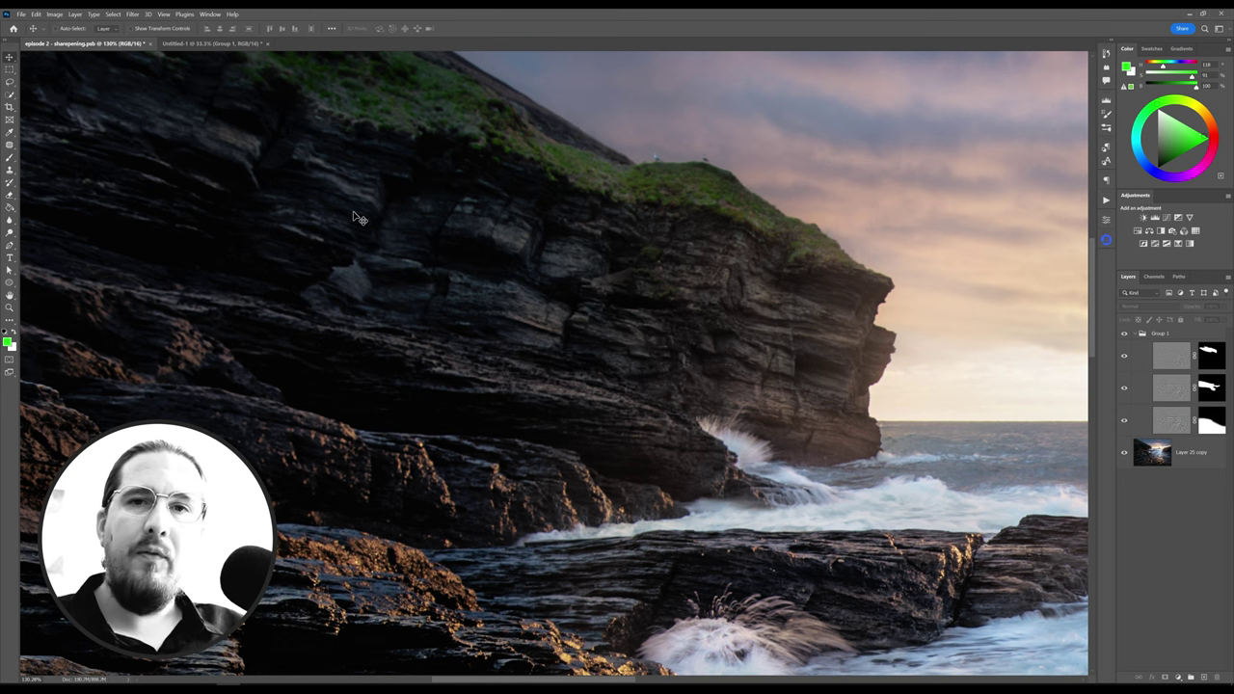
{"action": "scroll", "coordinate": [420, 251], "scroll_direction": "down", "scroll_amount": 5}
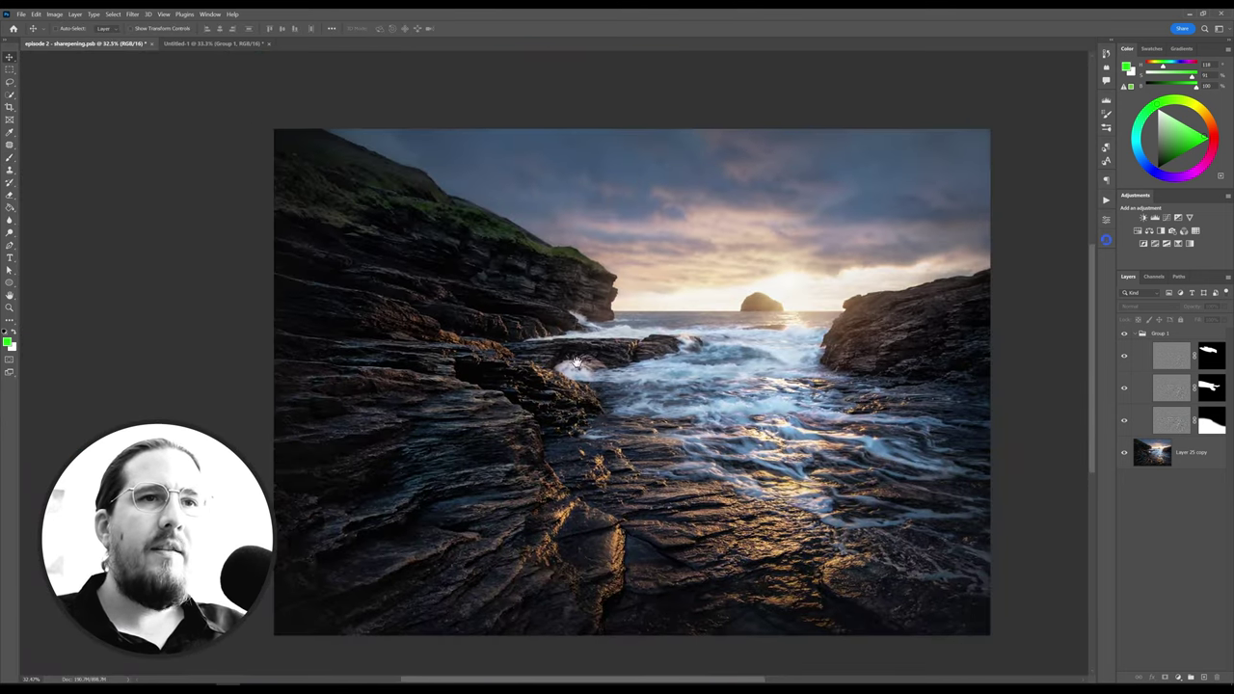
{"action": "left_click_drag", "start_coordinate": [545, 355], "coordinate": [582, 367]}
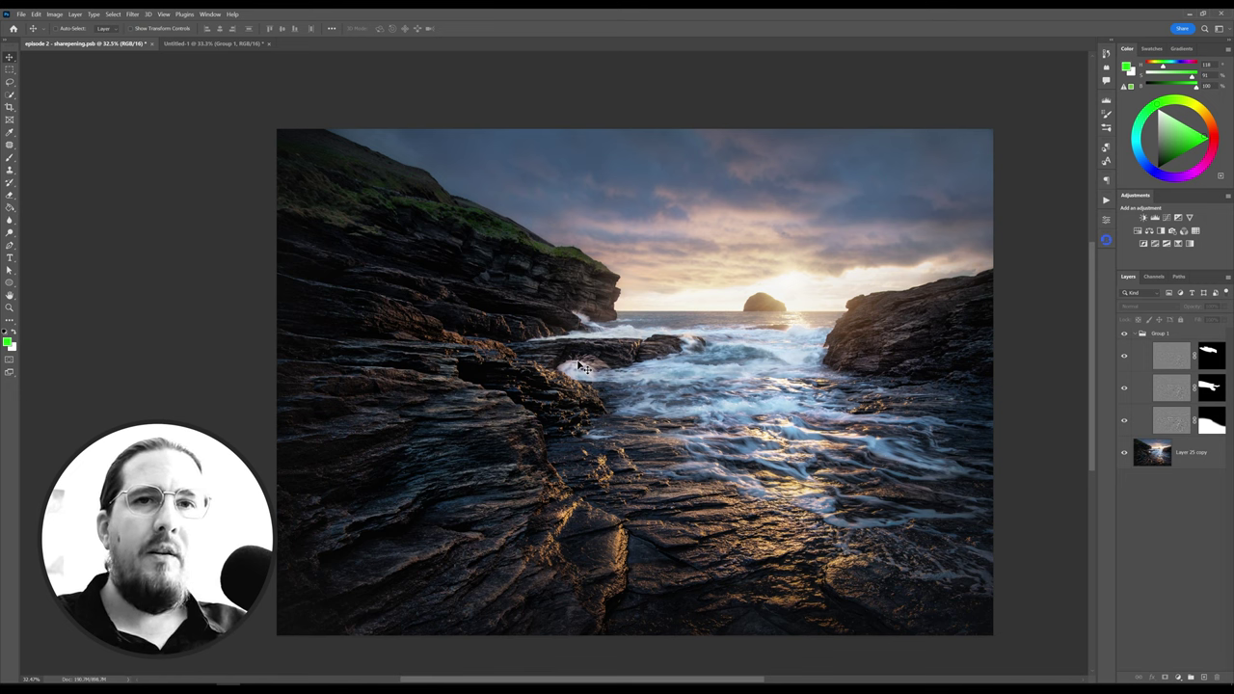
{"action": "left_click", "coordinate": [1161, 336]}
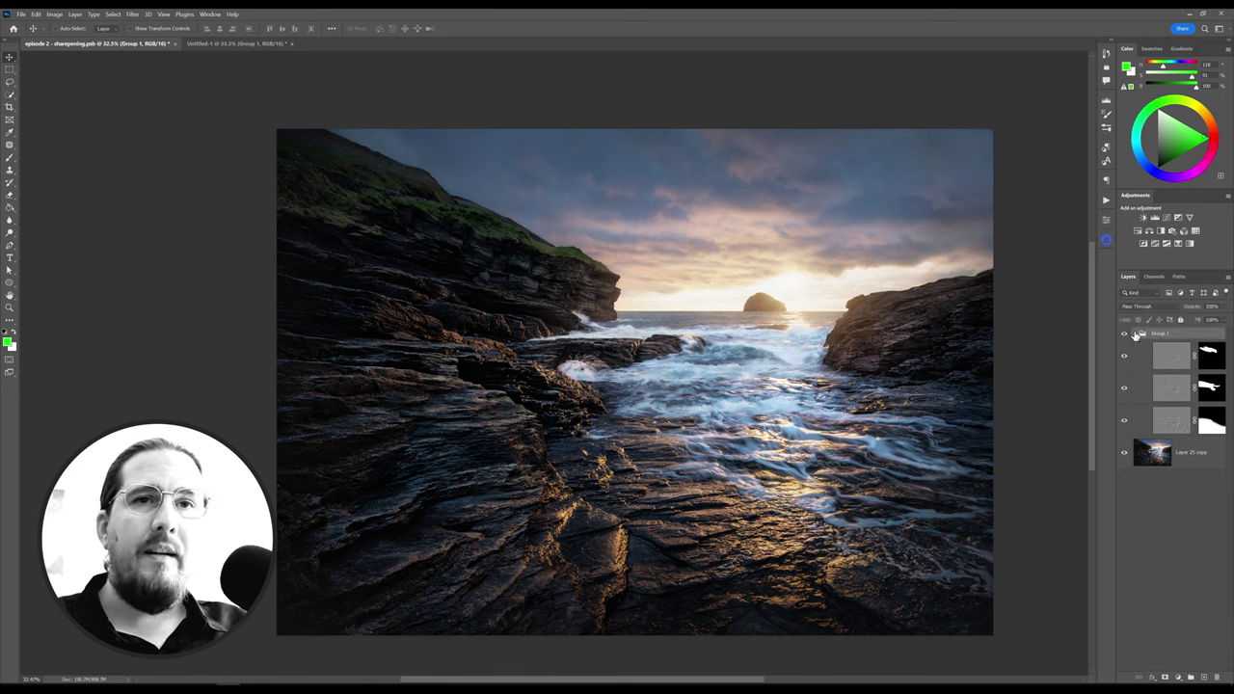
{"action": "left_click", "coordinate": [1135, 333]}
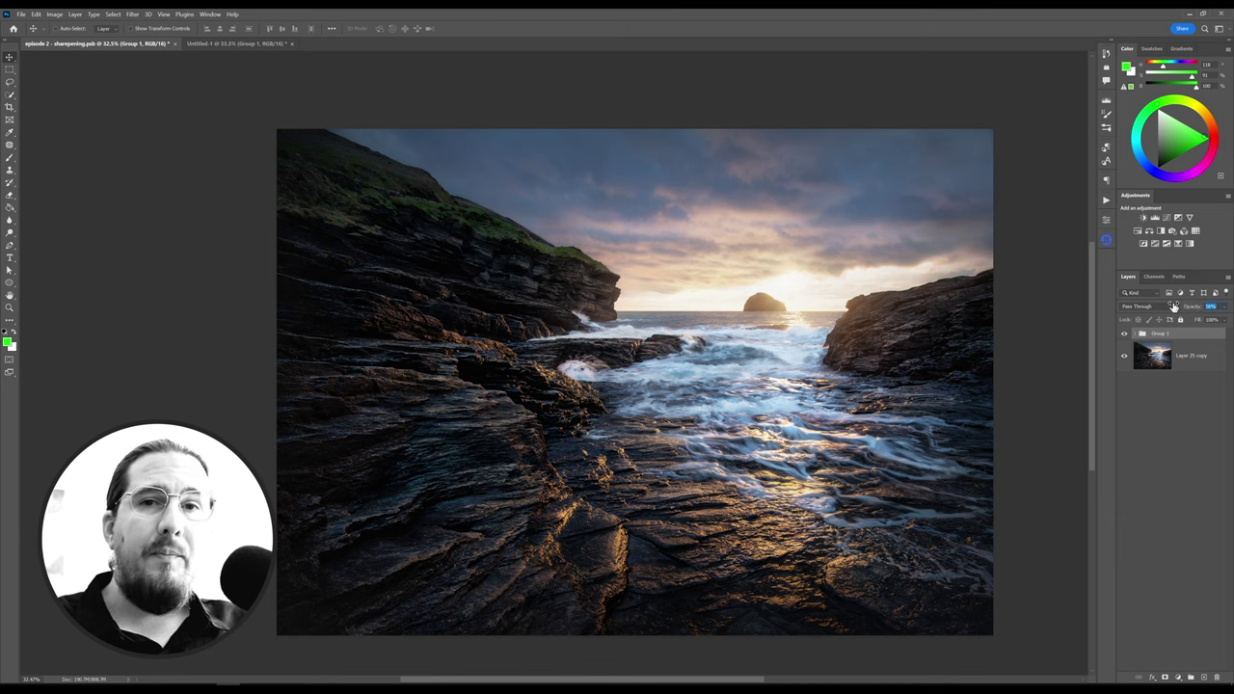
{"action": "type", "text": "100"}
{"action": "key", "text": "Return"}
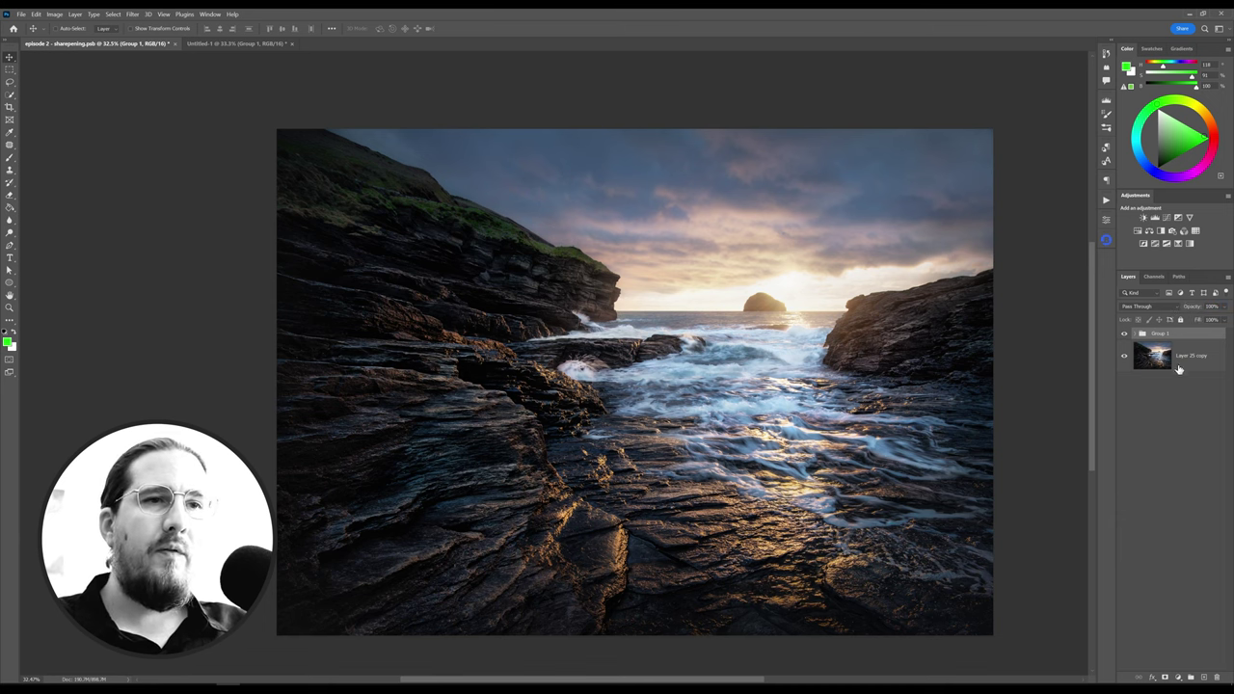
Deselect Group 1 in the Layers panel
{"action": "left_click", "coordinate": [1180, 462]}
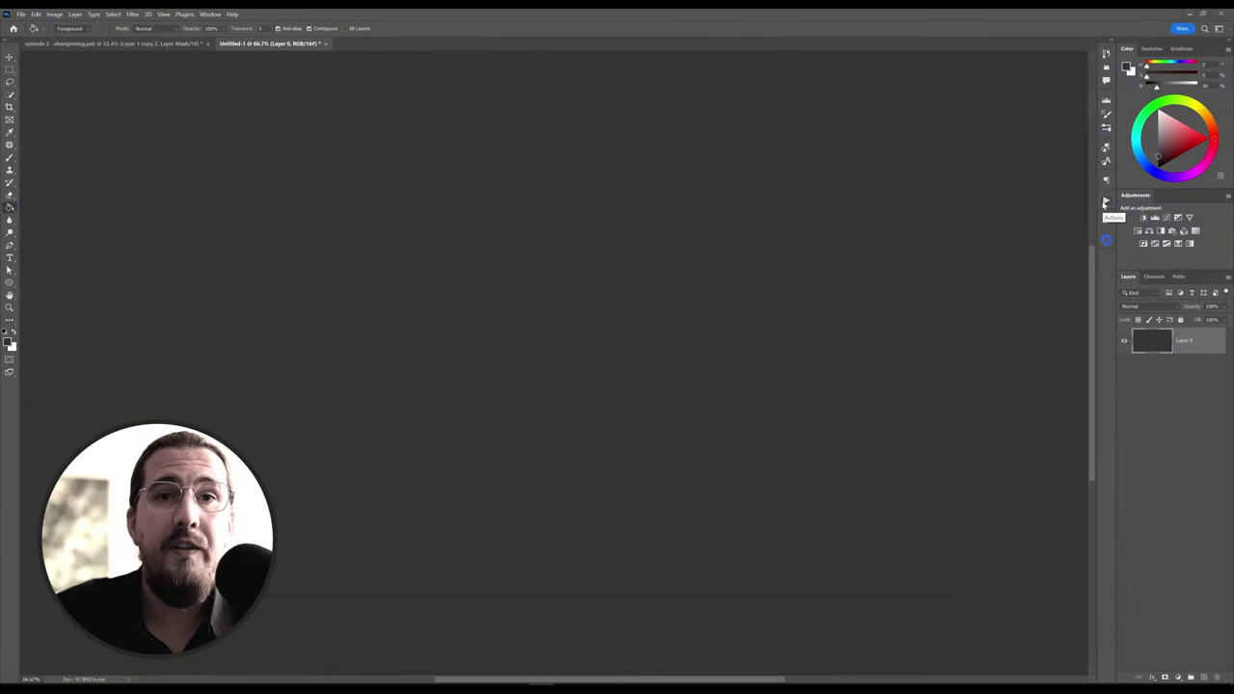
Load the luminosity masks .atn action set into the Actions panel
{"action": "left_click", "coordinate": [1106, 202]}
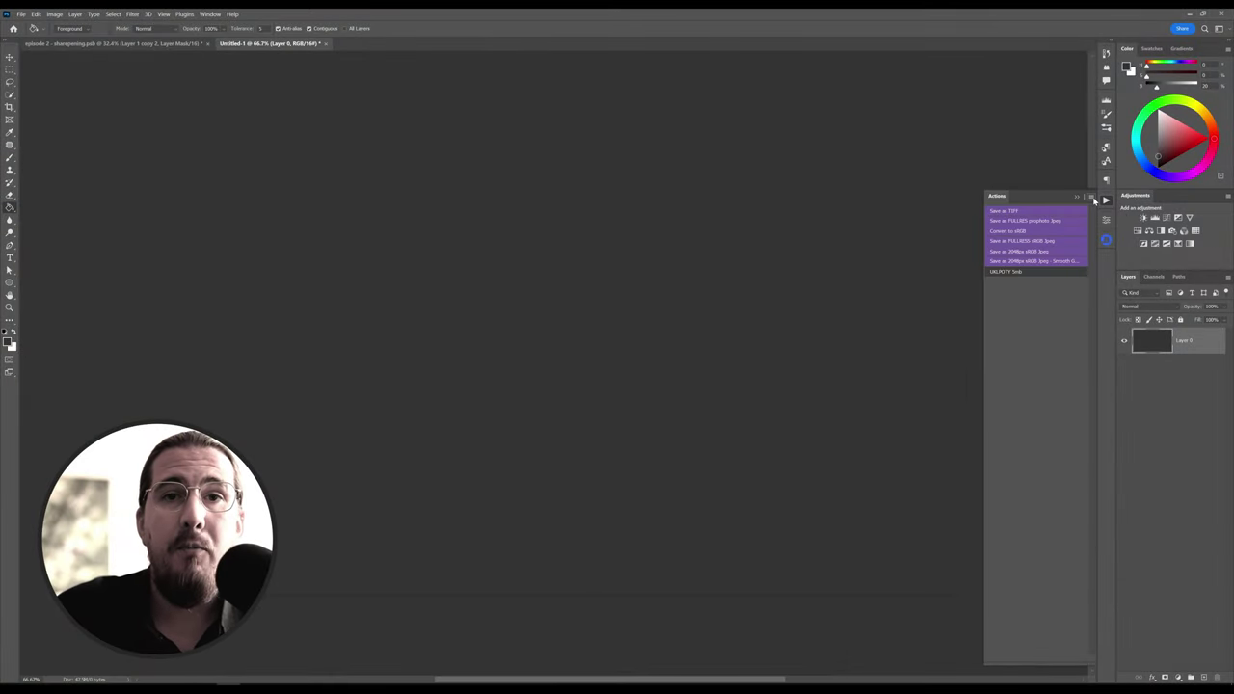
{"action": "left_click", "coordinate": [1093, 197]}
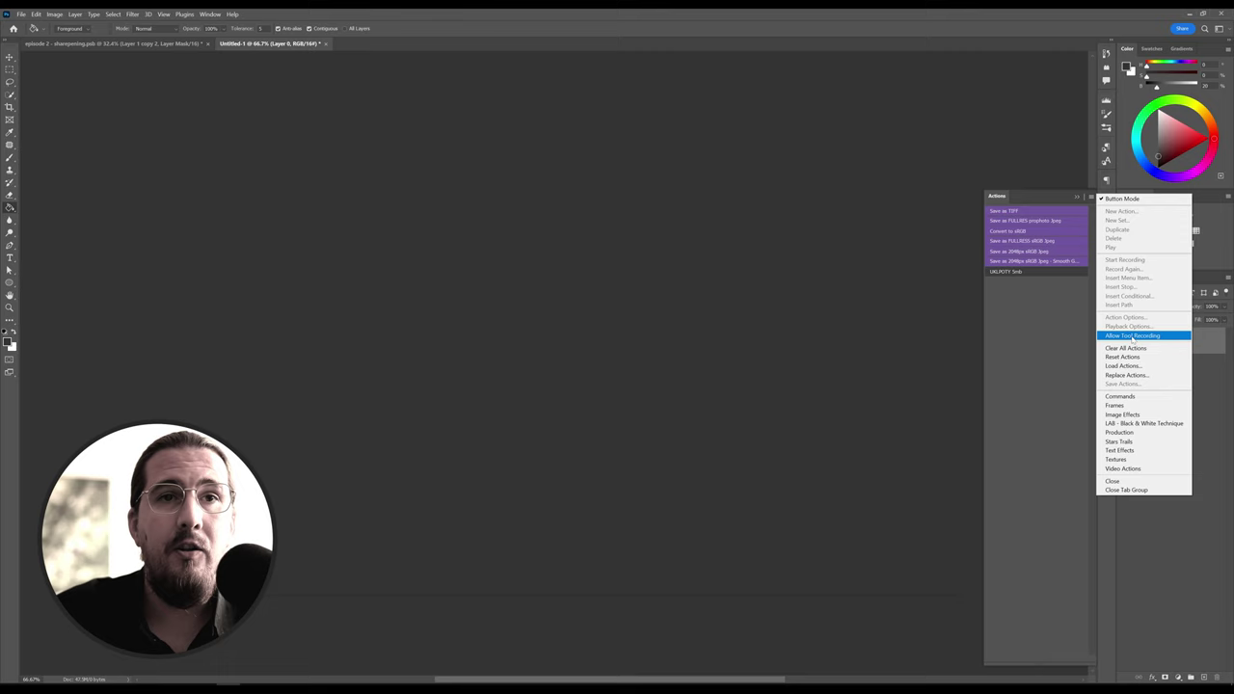
{"action": "left_click", "coordinate": [1118, 367]}
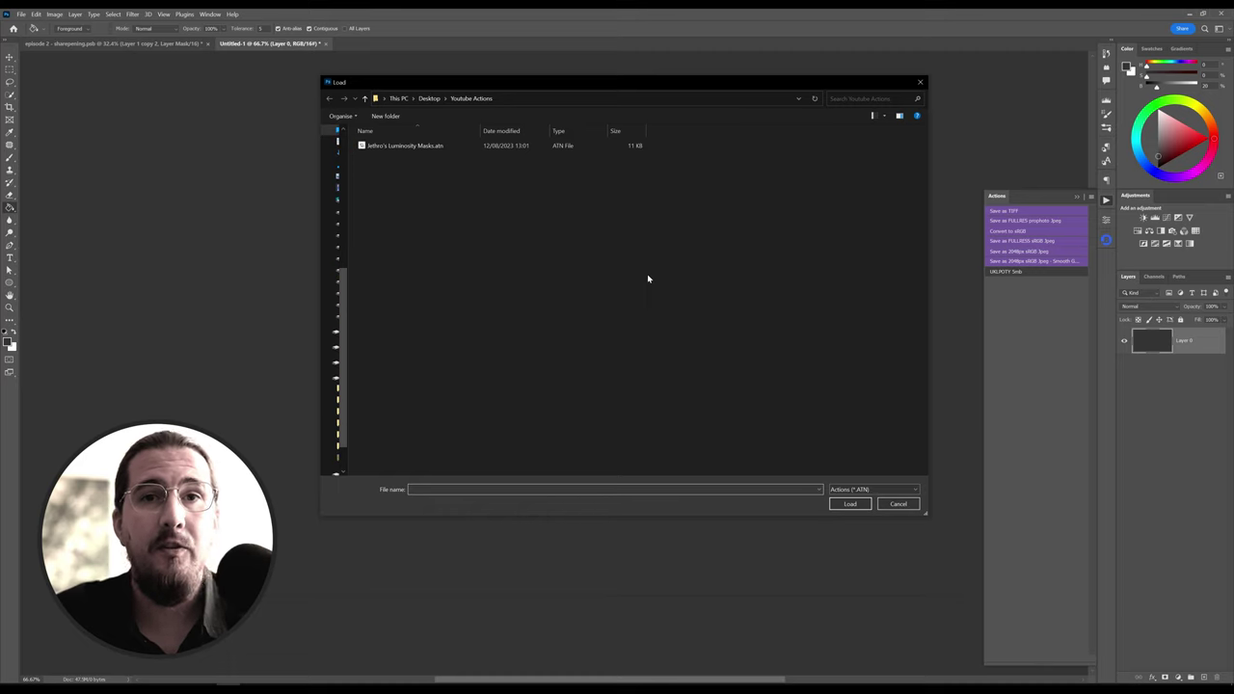
{"action": "left_click", "coordinate": [391, 147]}
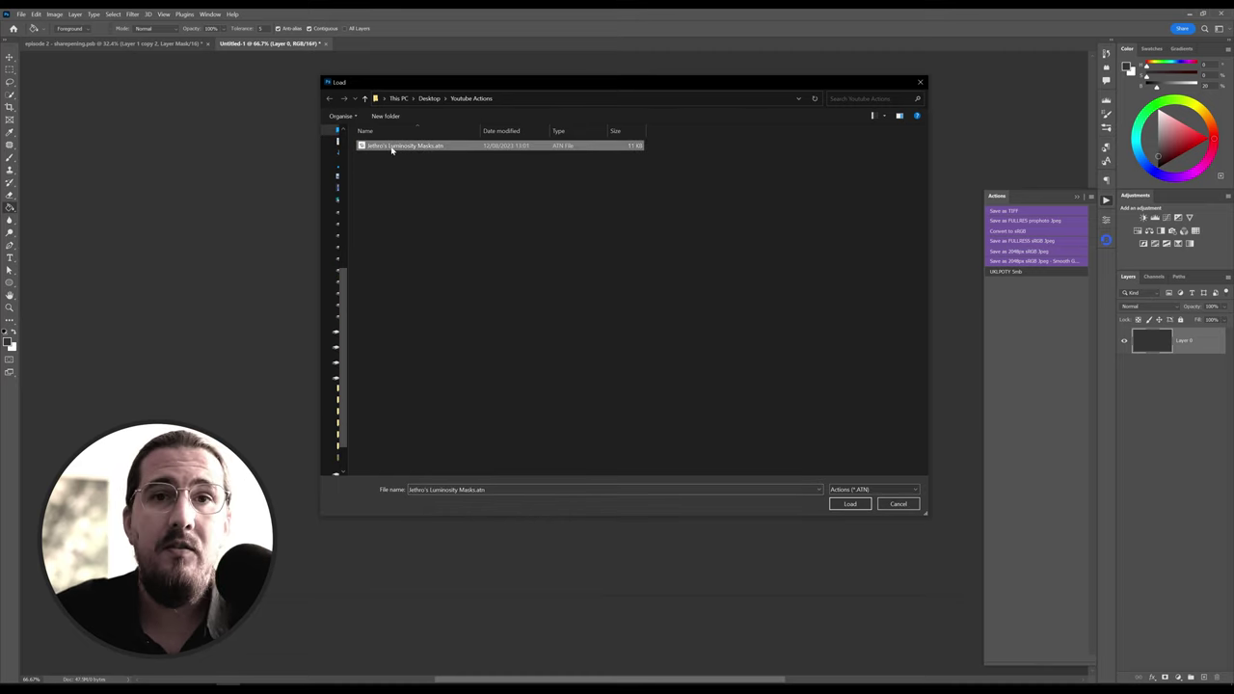
{"action": "left_click", "coordinate": [851, 504]}
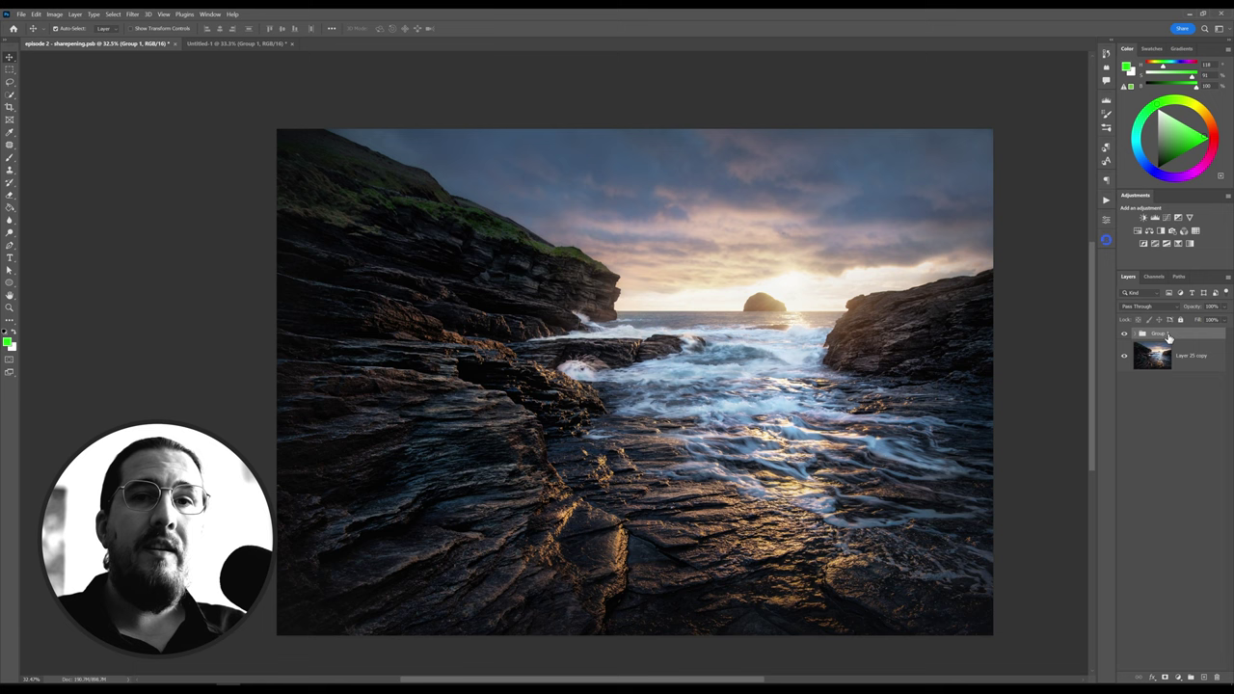
Stamp all visible layers into a new layer, fit the photo, and run the luminosity masks action (F2)
{"action": "key", "text": "ctrl+shift+alt+e"}
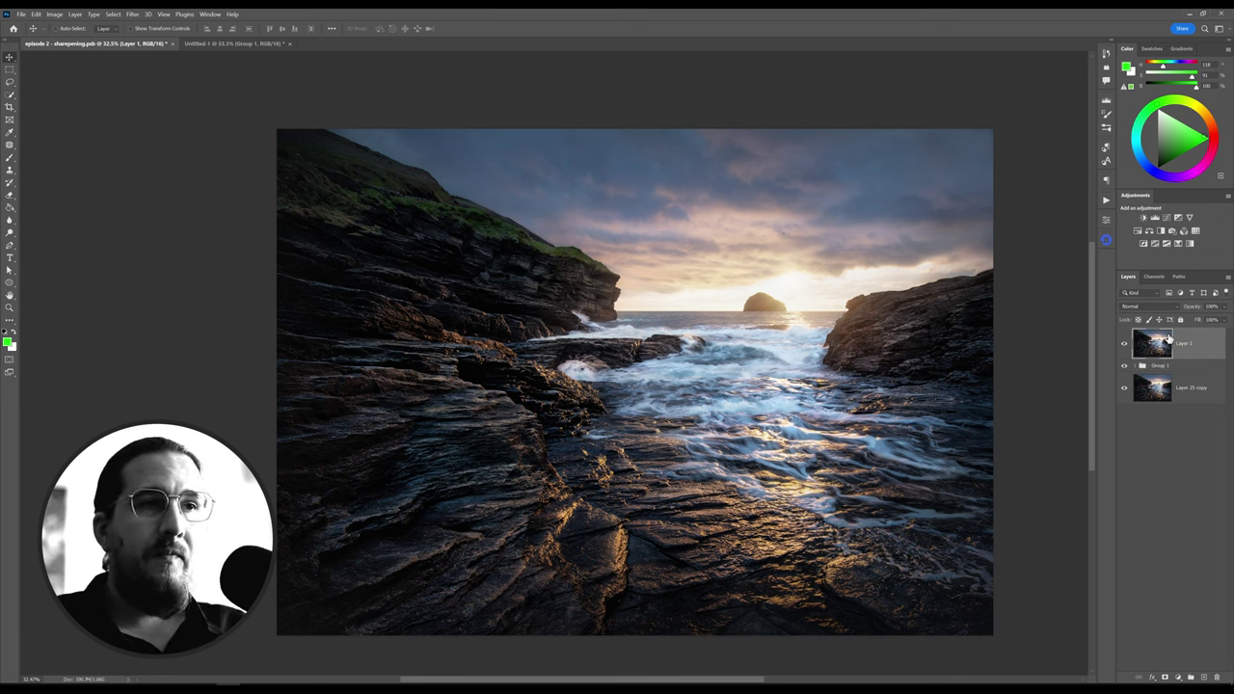
{"action": "key", "text": "ctrl+0"}
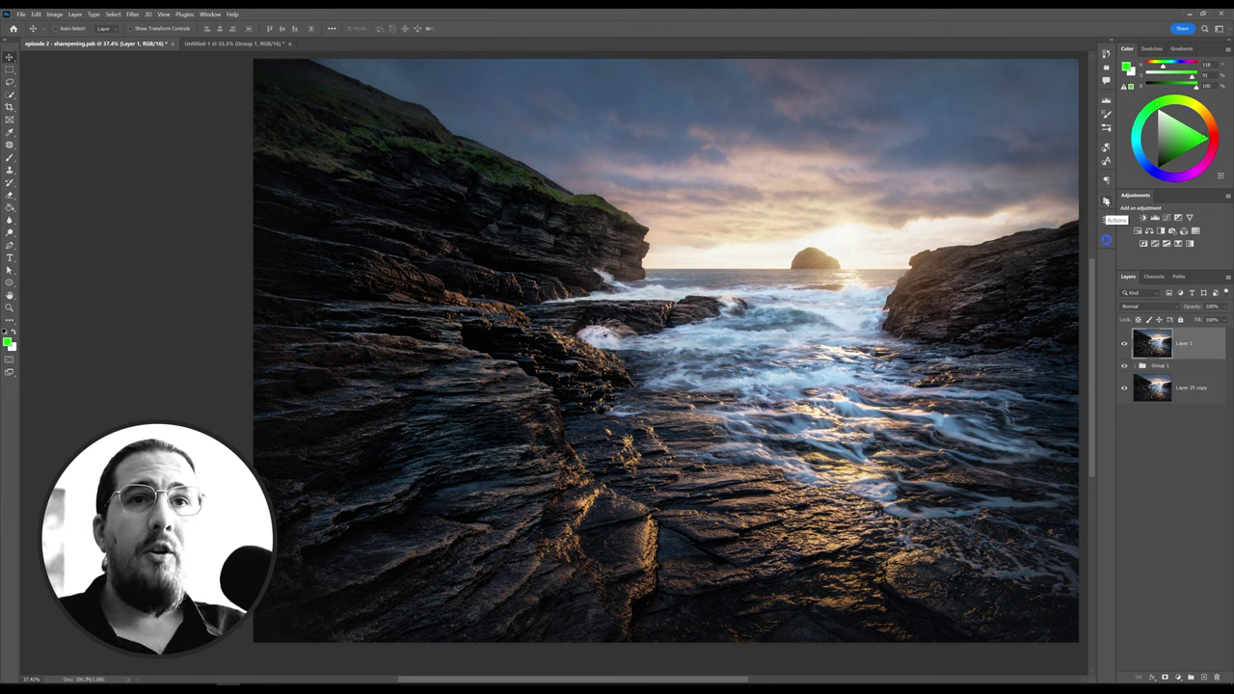
{"action": "left_click", "coordinate": [1106, 219]}
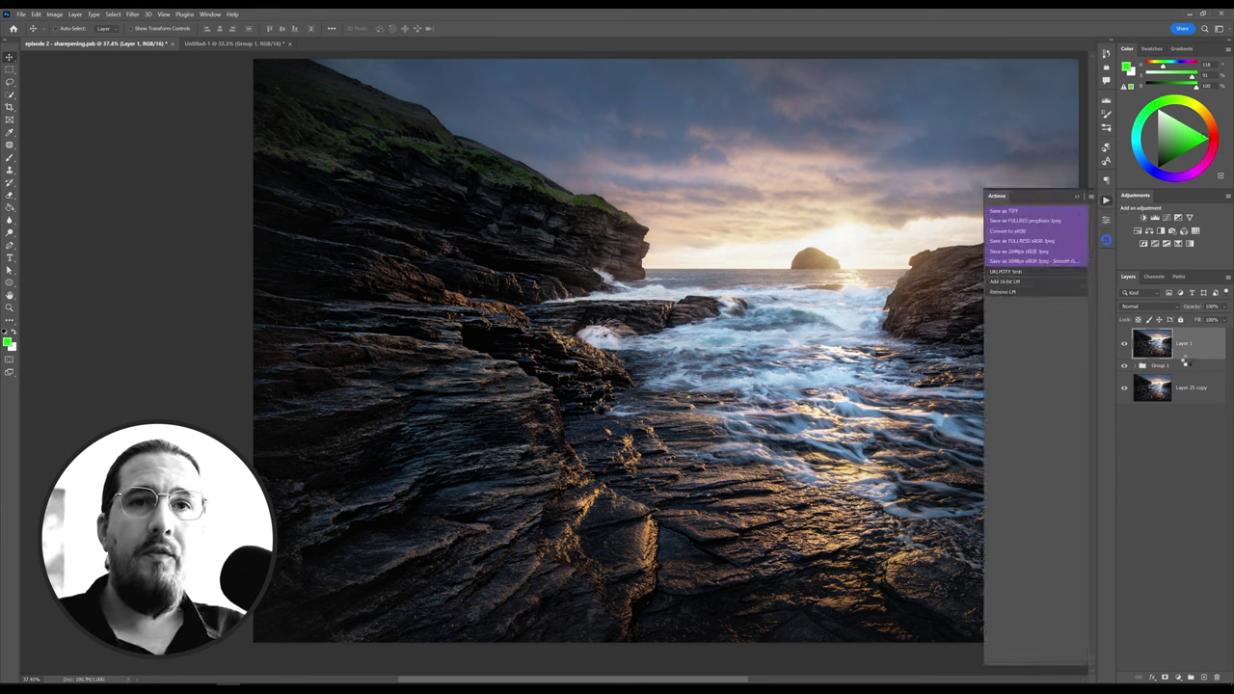
{"action": "key", "text": "F2"}
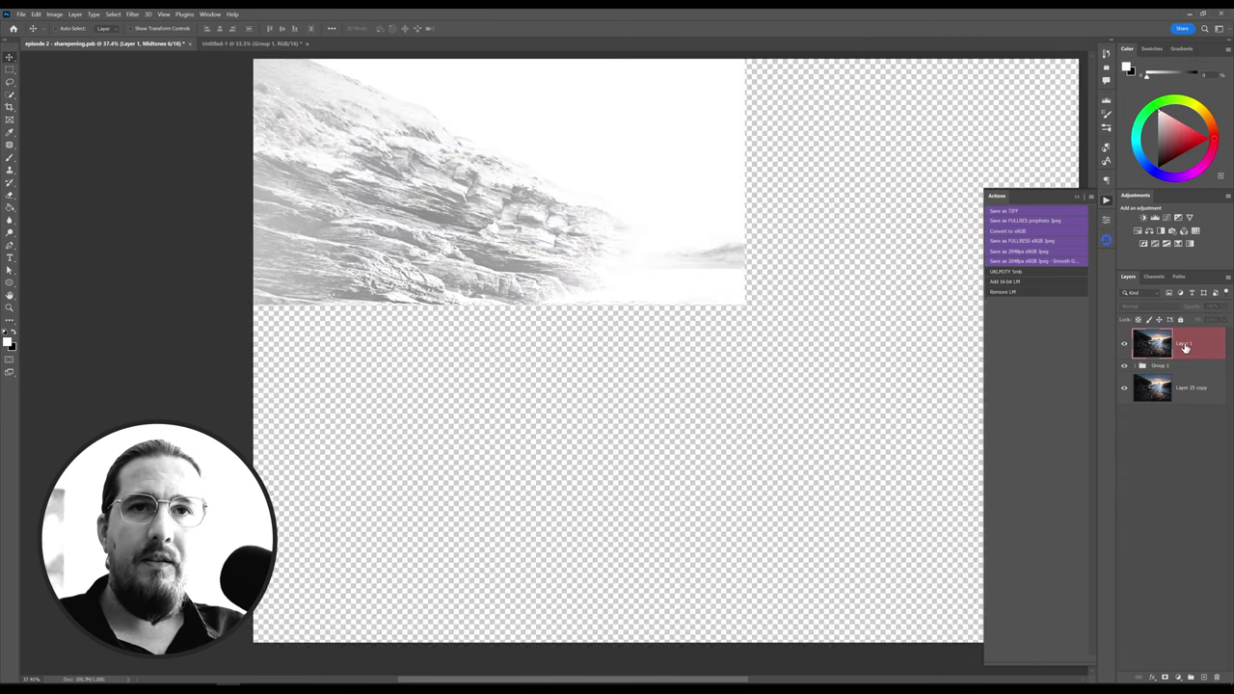
Load the Darks 6 channel as a selection and turn it into Layer 1's mask
{"action": "left_click", "coordinate": [1154, 277]}
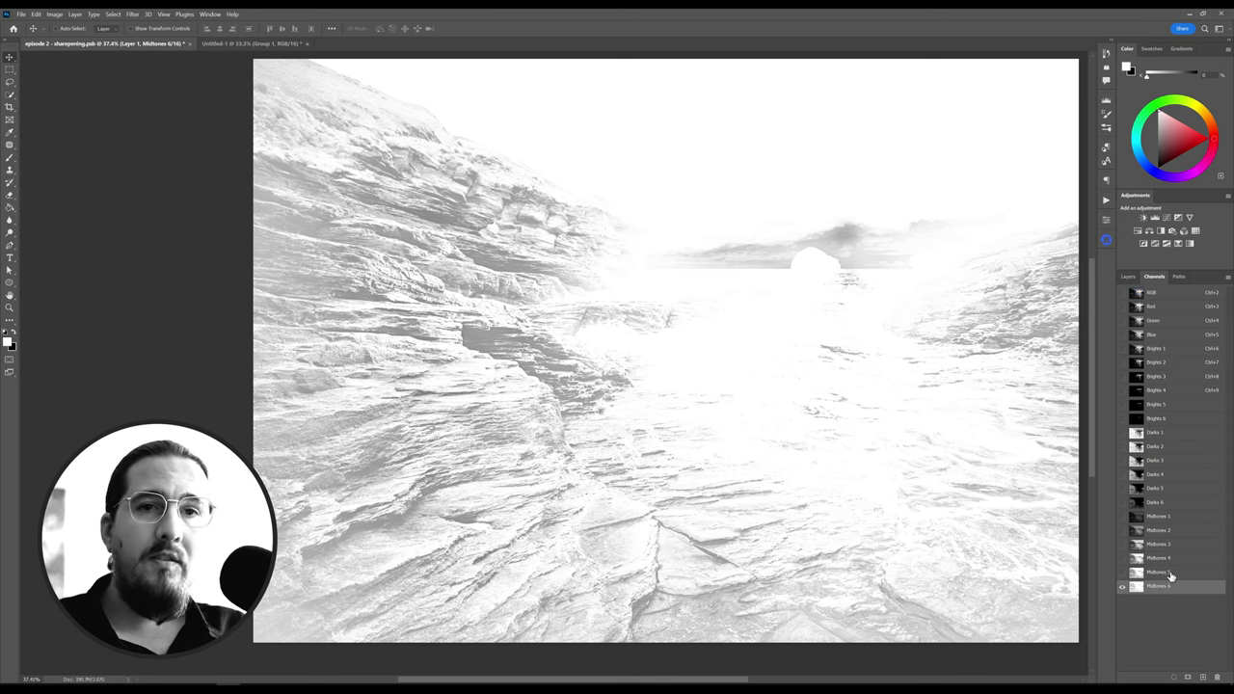
{"action": "left_click", "coordinate": [1157, 503]}
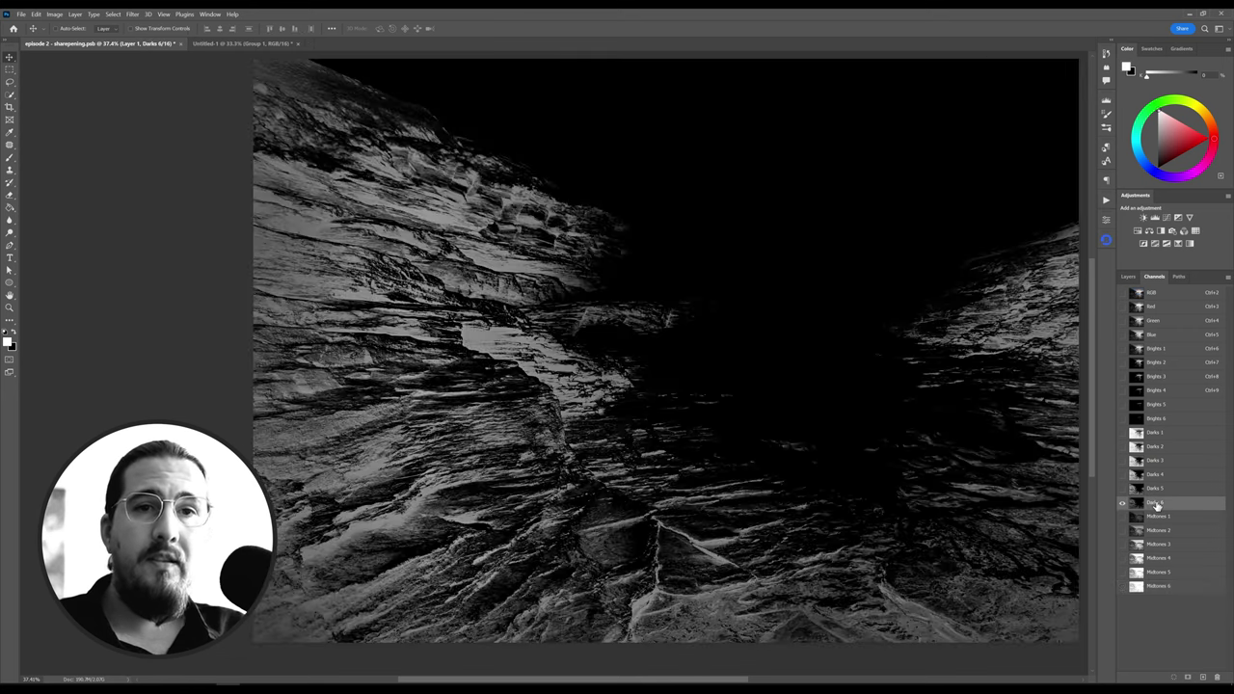
{"action": "left_click", "coordinate": [1175, 678]}
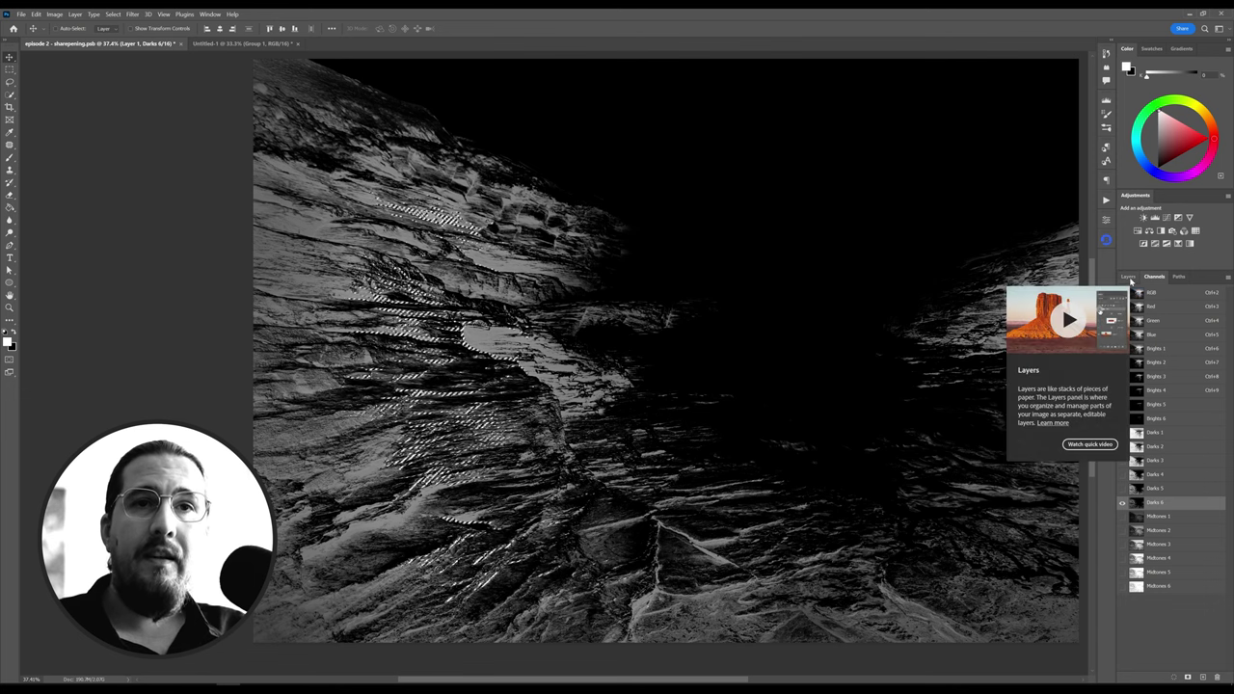
{"action": "left_click", "coordinate": [1130, 279]}
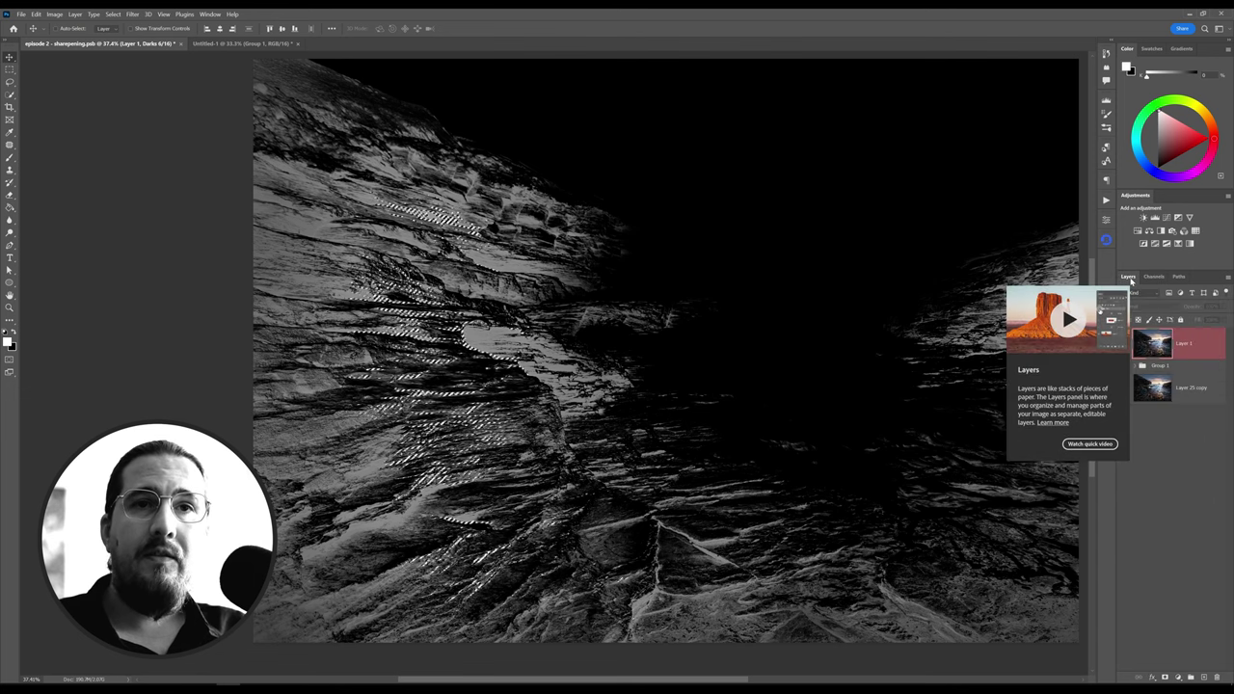
{"action": "left_click", "coordinate": [1166, 678]}
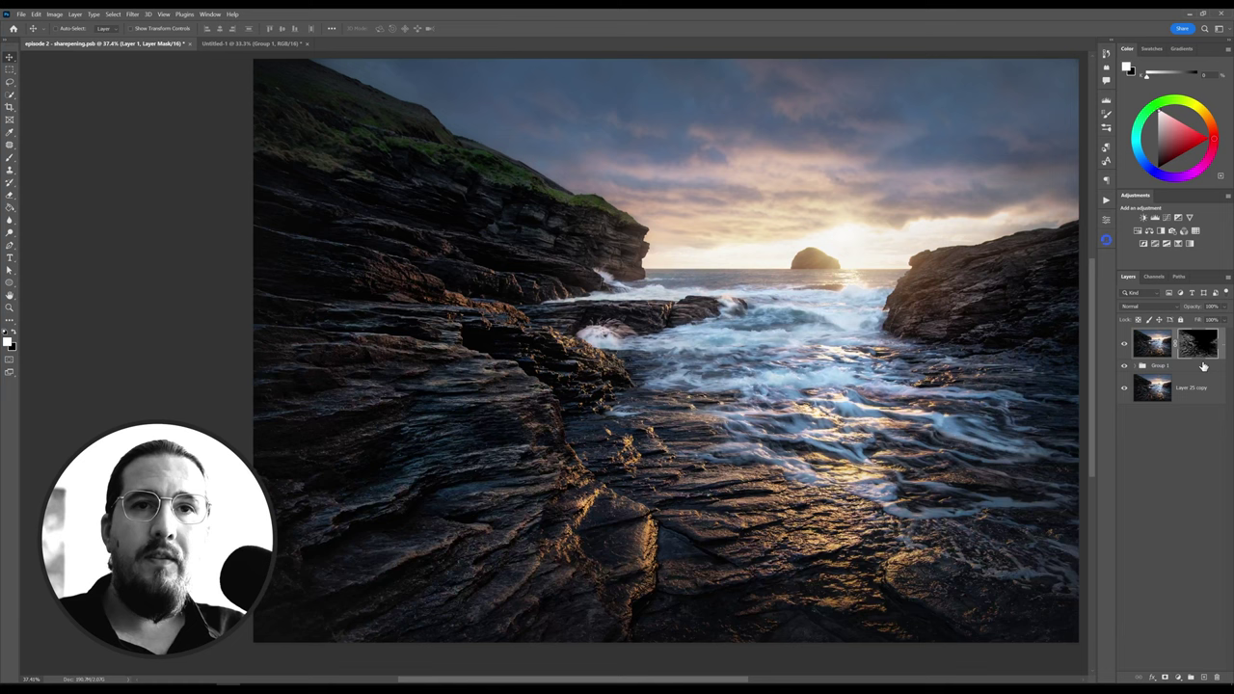
Hide Group 1 and display Layer 1's Darks 6 mask on the canvas
{"action": "left_click", "coordinate": [1125, 367]}
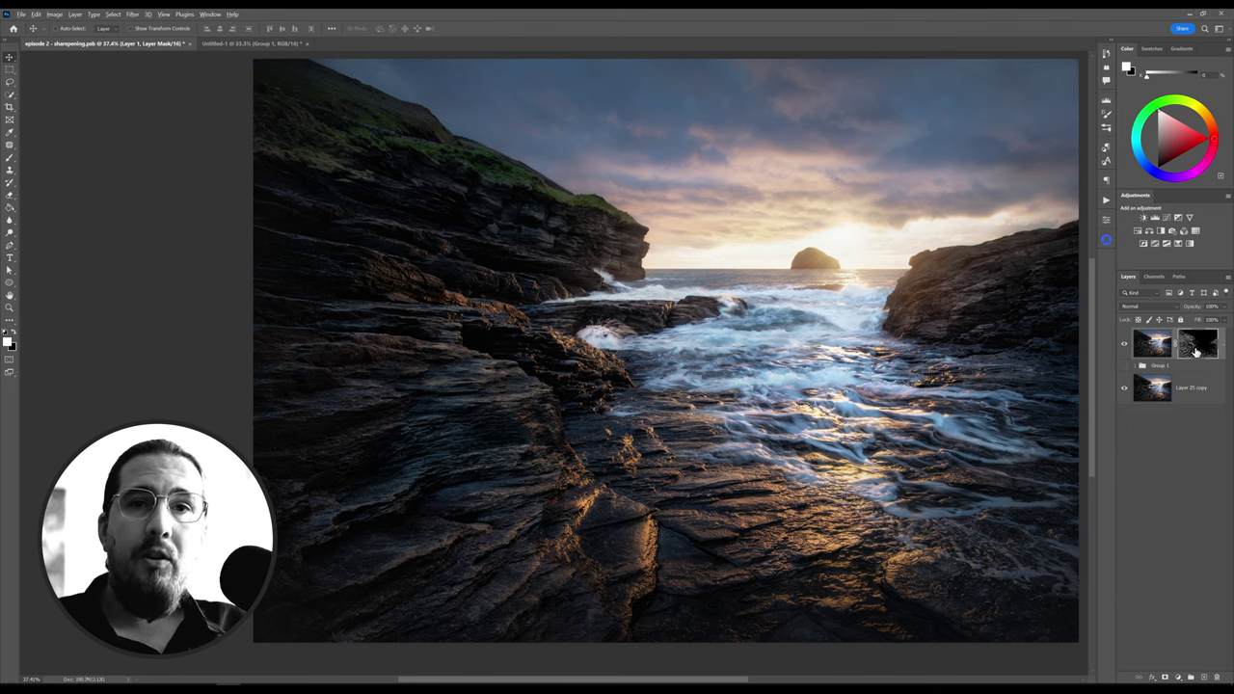
{"action": "left_click", "coordinate": [1195, 349], "text": "alt"}
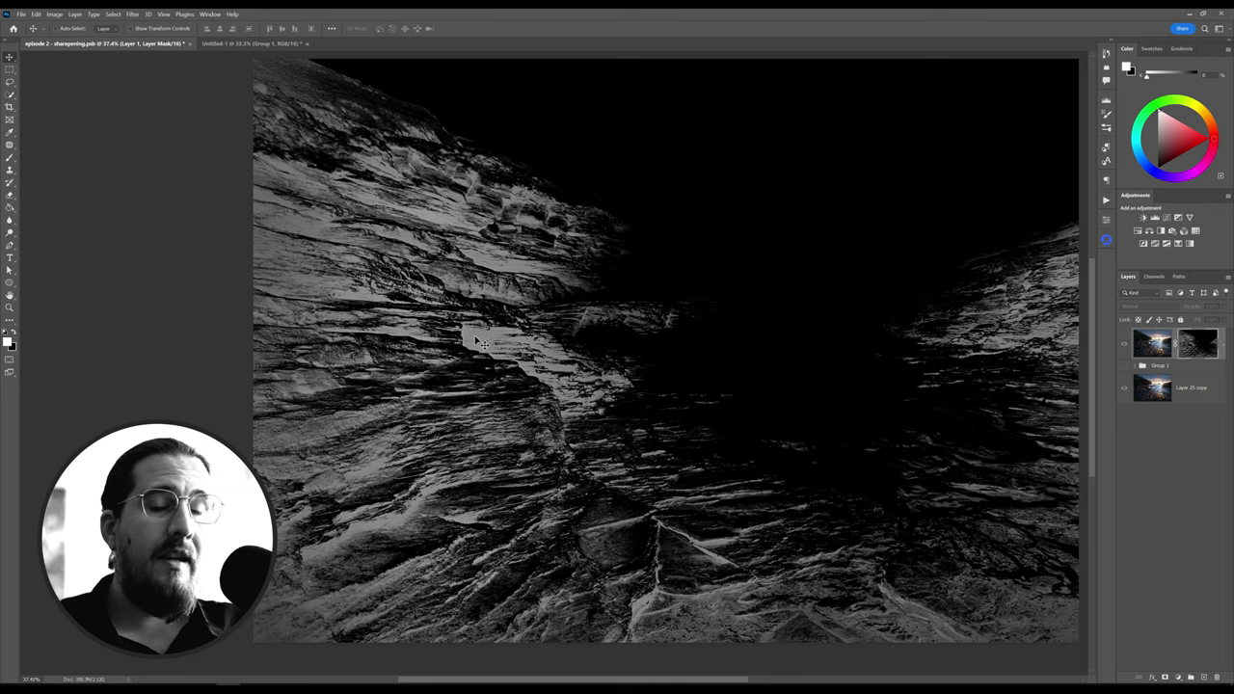
Boost the mask with Levels (white input 129, black point raised), then invert it
{"action": "key", "text": "ctrl+l"}
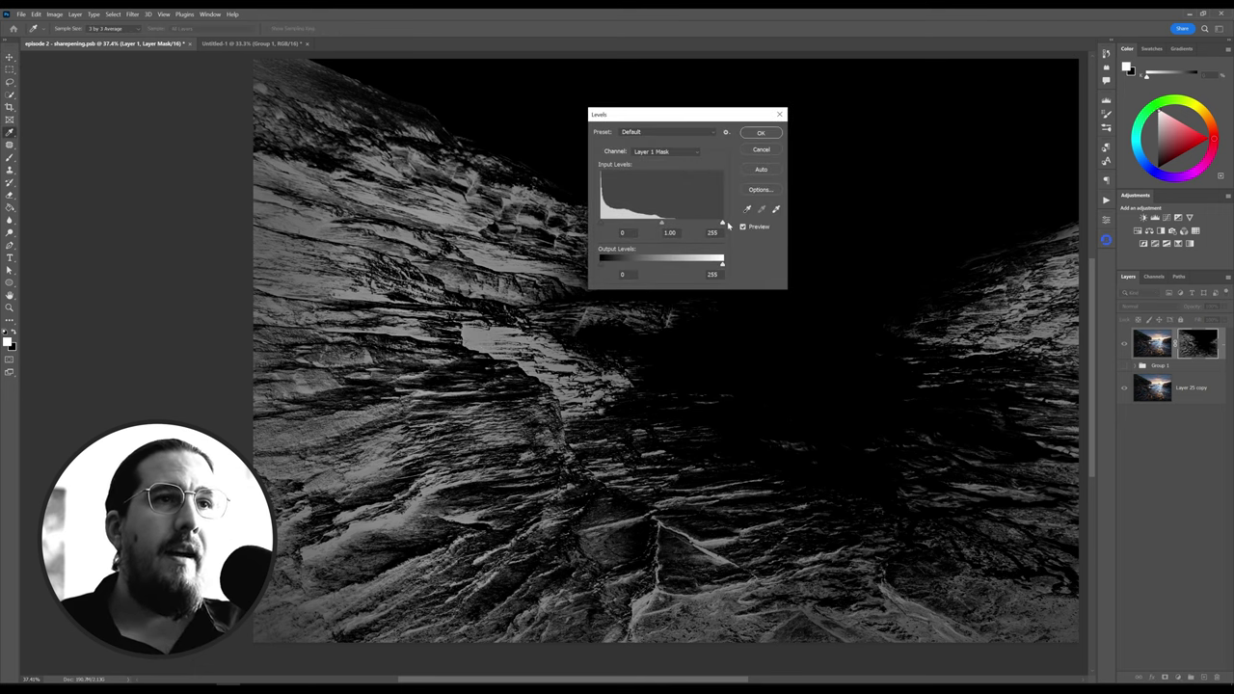
{"action": "left_click_drag", "start_coordinate": [723, 223], "coordinate": [661, 224]}
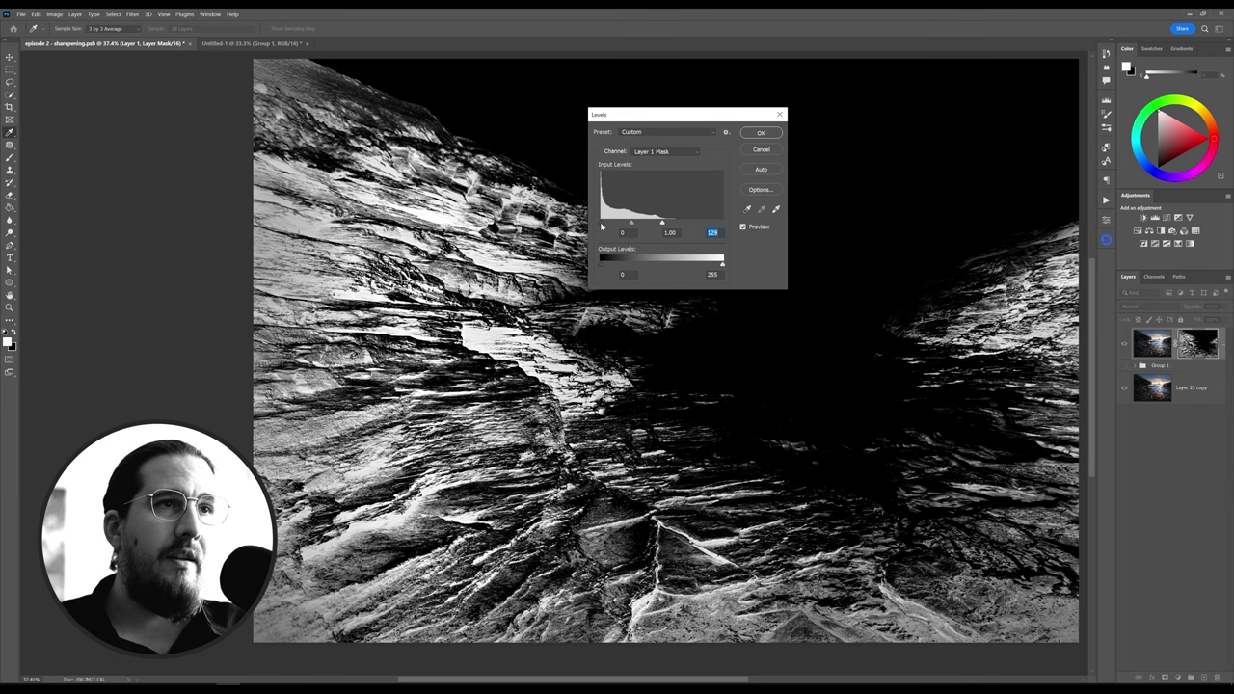
{"action": "left_click_drag", "start_coordinate": [604, 225], "coordinate": [625, 225]}
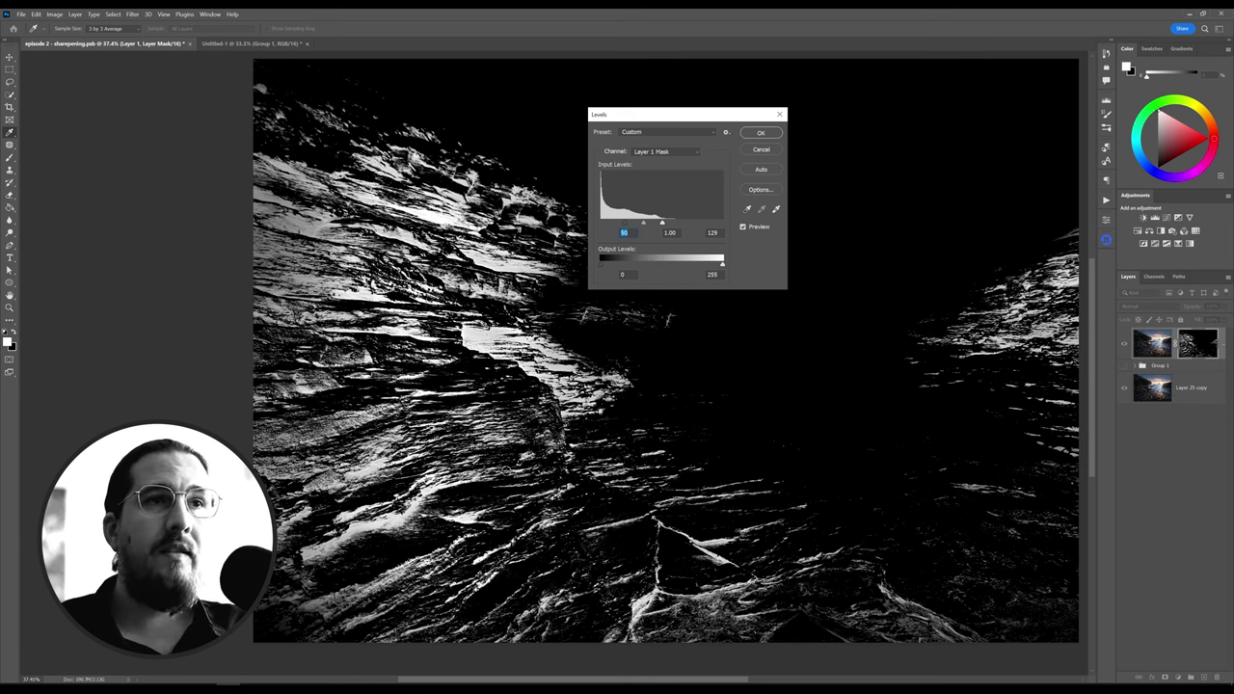
{"action": "left_click", "coordinate": [762, 134]}
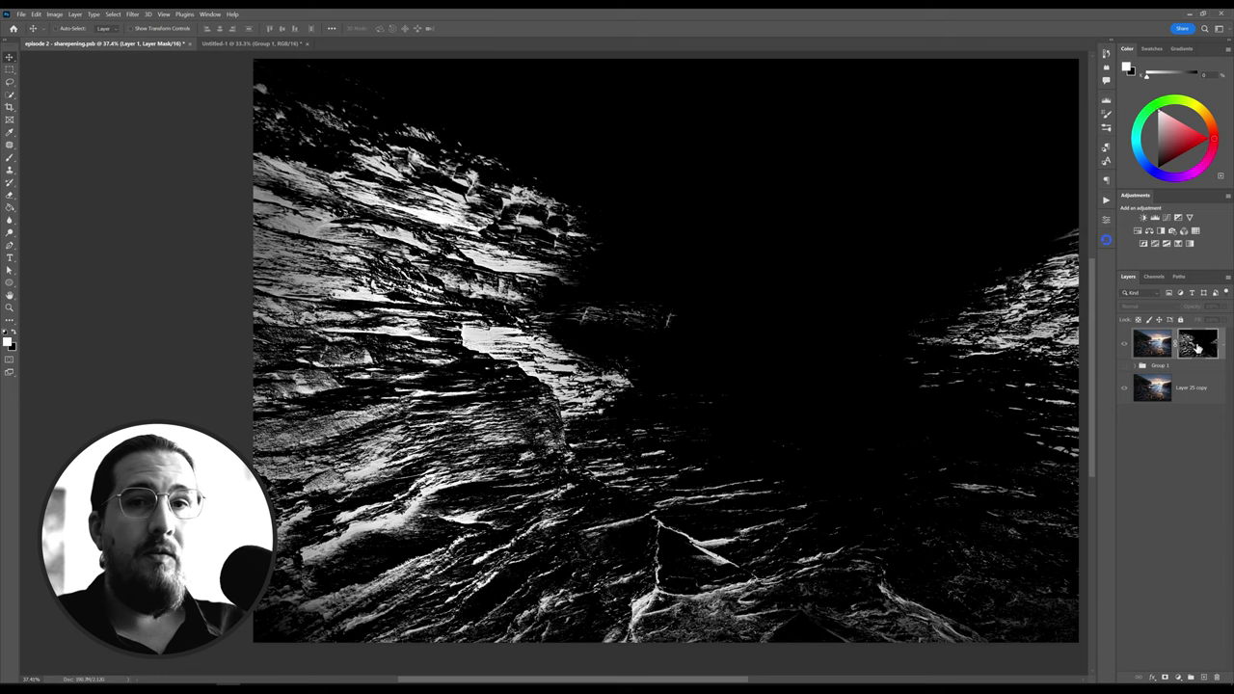
{"action": "key", "text": "ctrl+i"}
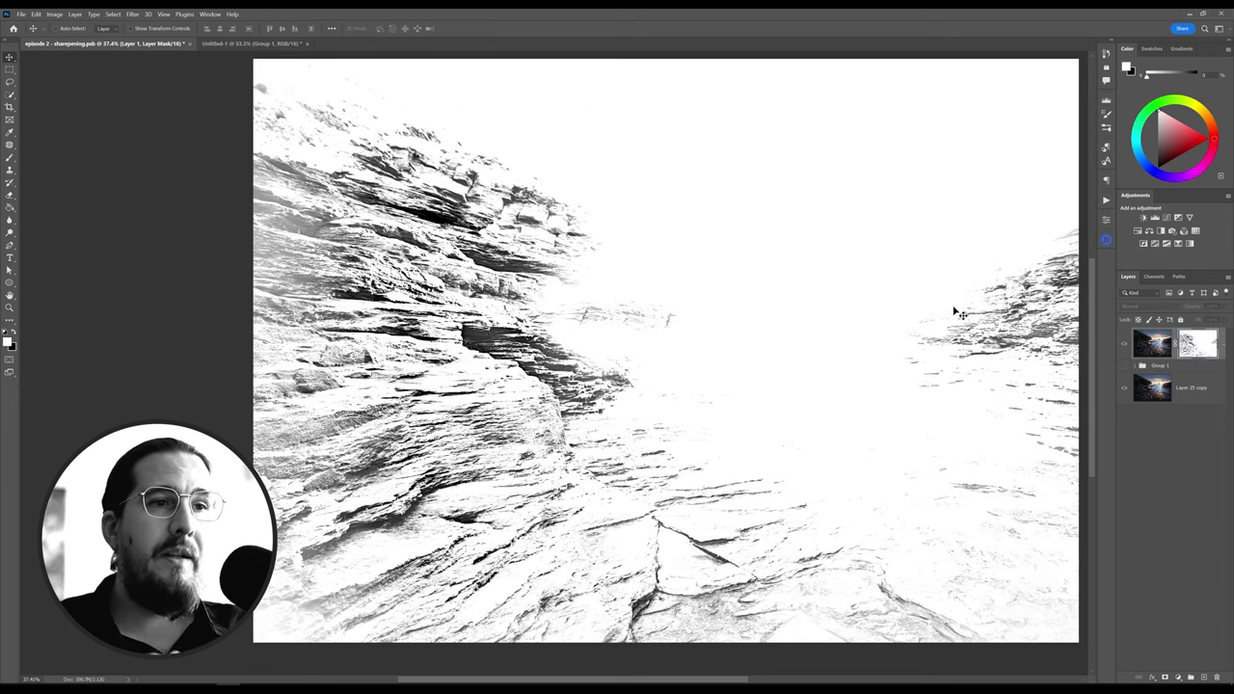
Return to Layer 1's colour image and toggle its visibility repeatedly to compare the sharpening
{"action": "left_click", "coordinate": [1149, 347]}
{"action": "left_click", "coordinate": [1122, 344]}
{"action": "left_click", "coordinate": [1122, 345]}
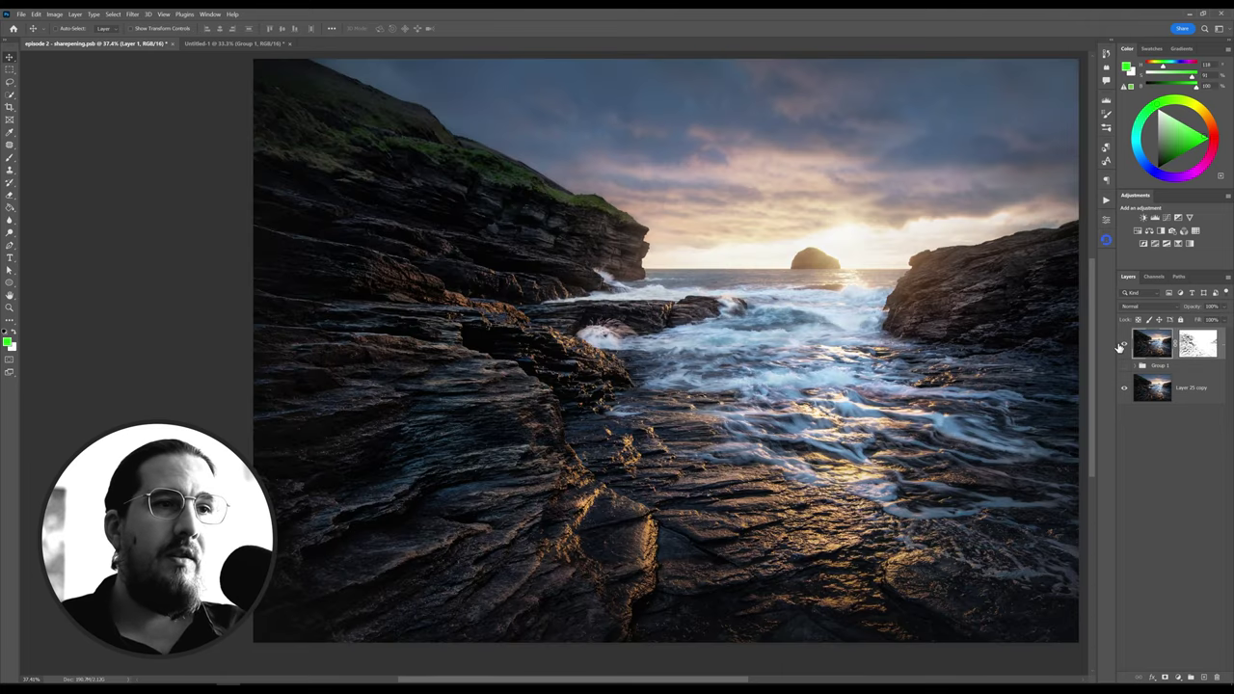
{"action": "left_click", "coordinate": [1123, 344]}
{"action": "left_click", "coordinate": [1122, 344]}
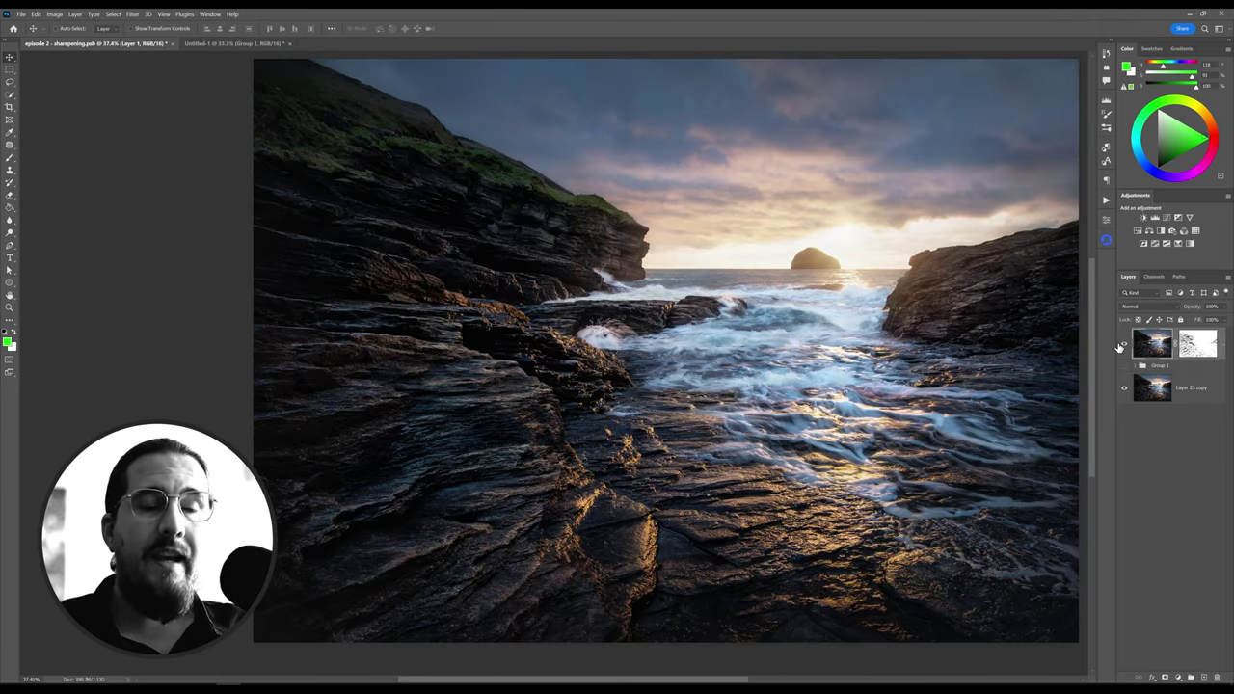
{"action": "left_click", "coordinate": [1122, 344]}
{"action": "left_click", "coordinate": [1122, 344]}
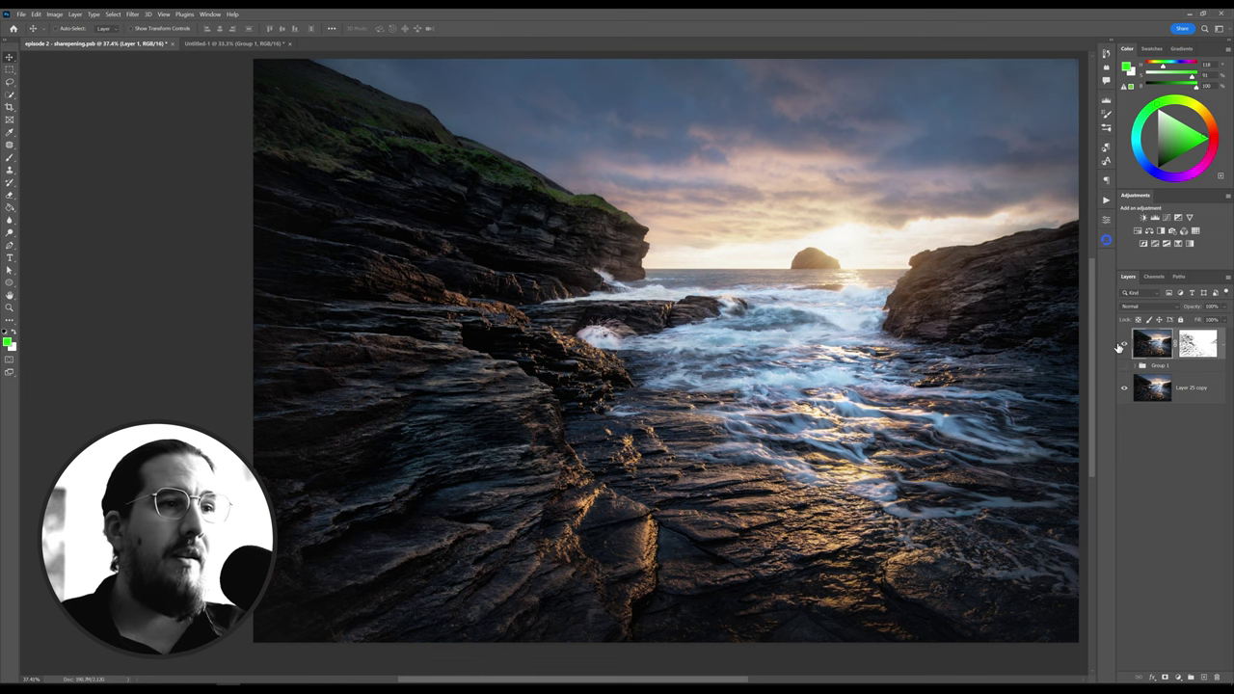
{"action": "left_click", "coordinate": [1123, 344]}
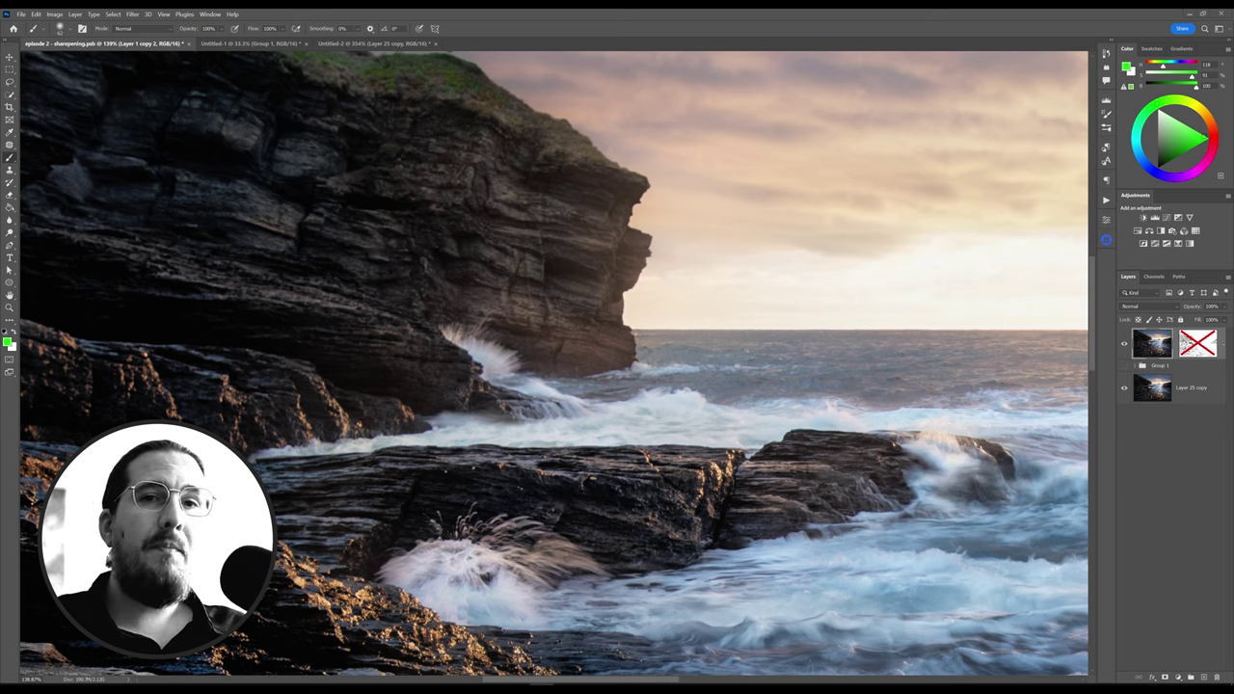
{"action": "left_click", "coordinate": [340, 44]}
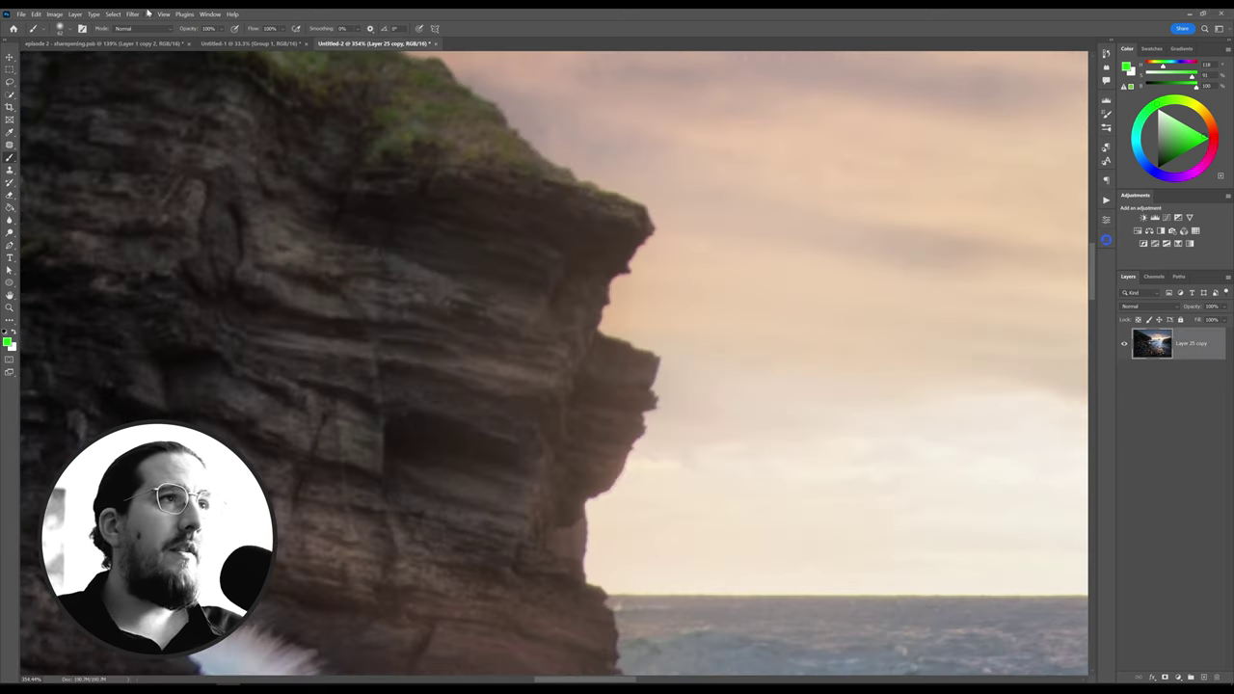
{"action": "left_click", "coordinate": [132, 14]}
{"action": "mouse_move", "coordinate": [231, 209]}
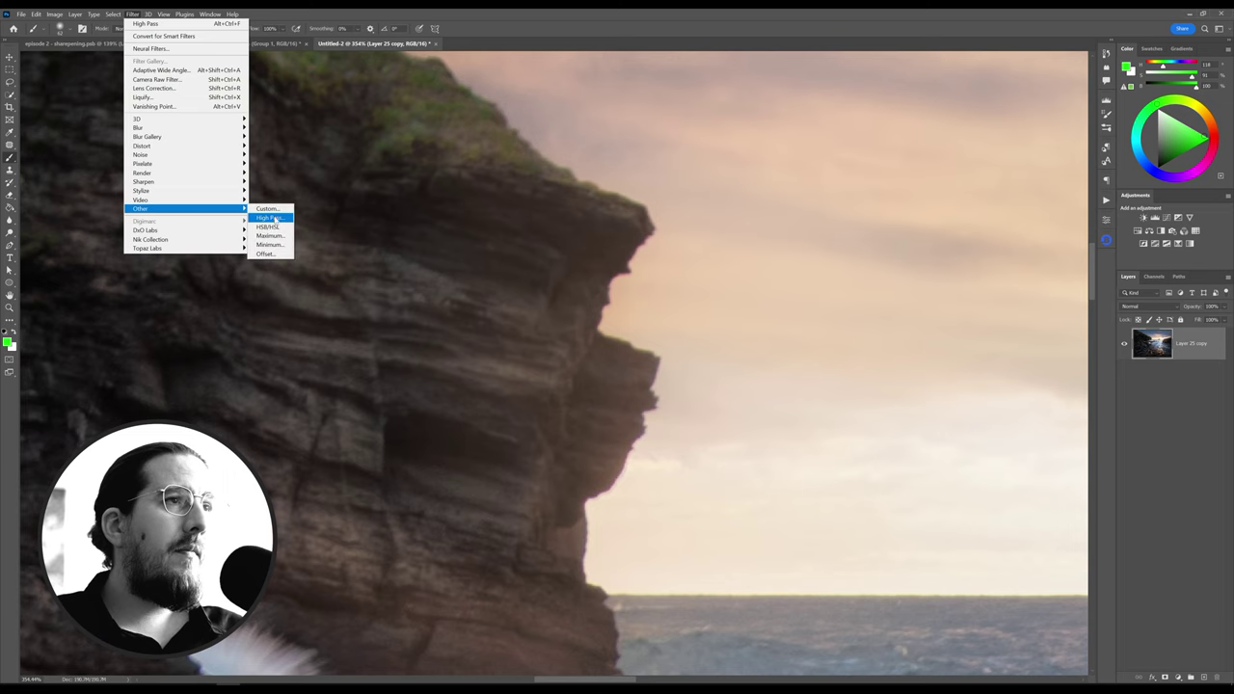
{"action": "left_click", "coordinate": [285, 217]}
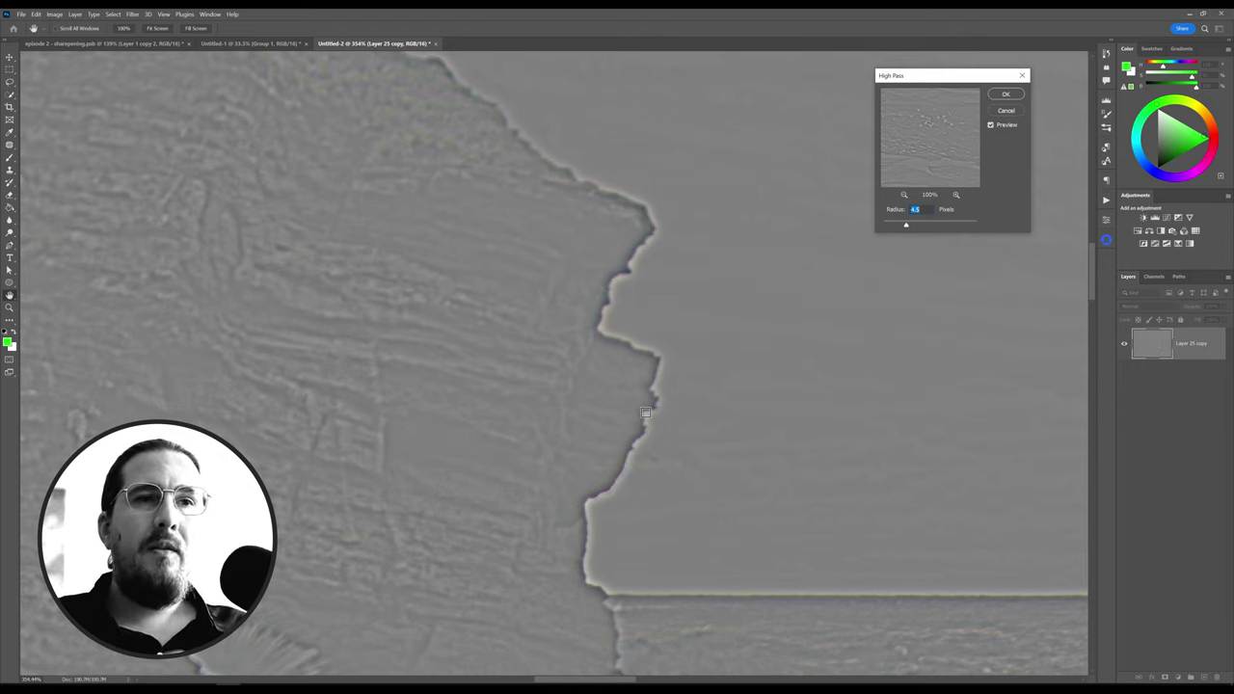
{"action": "left_click", "coordinate": [1005, 110]}
{"action": "left_click", "coordinate": [126, 42]}
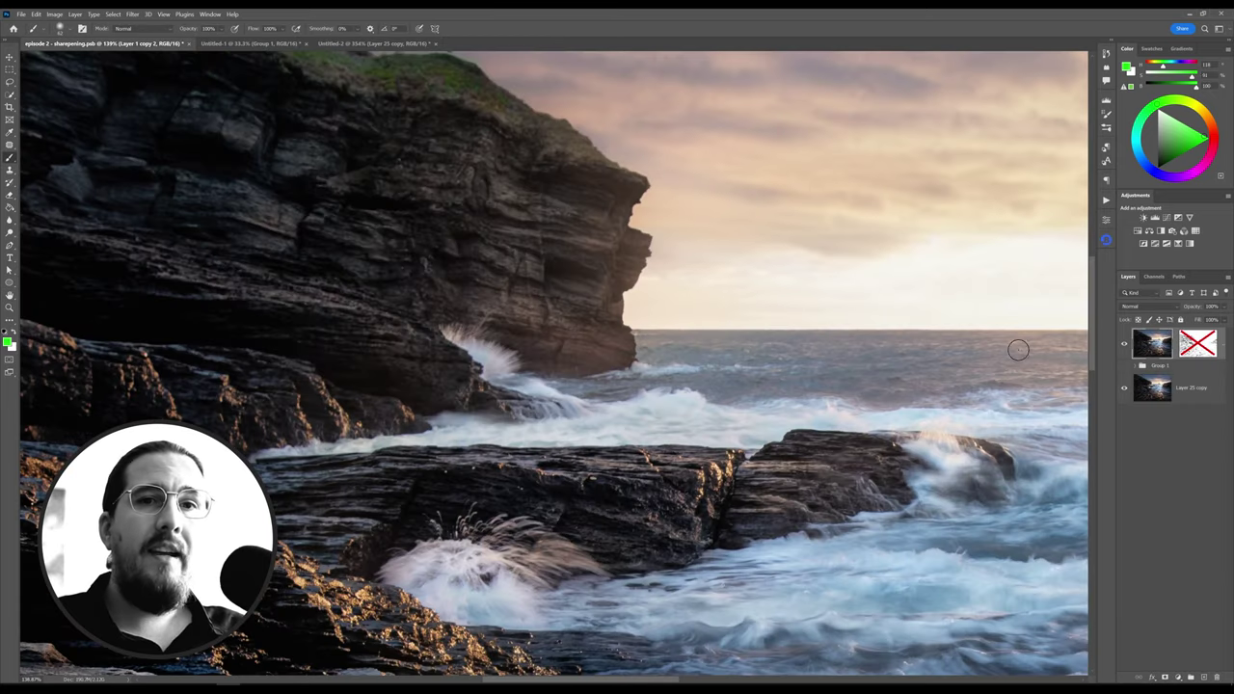
Re-enable and target Layer 1 copy 2's mask, zoom into the cliff edge and resize the brush
{"action": "left_click", "coordinate": [1201, 347]}
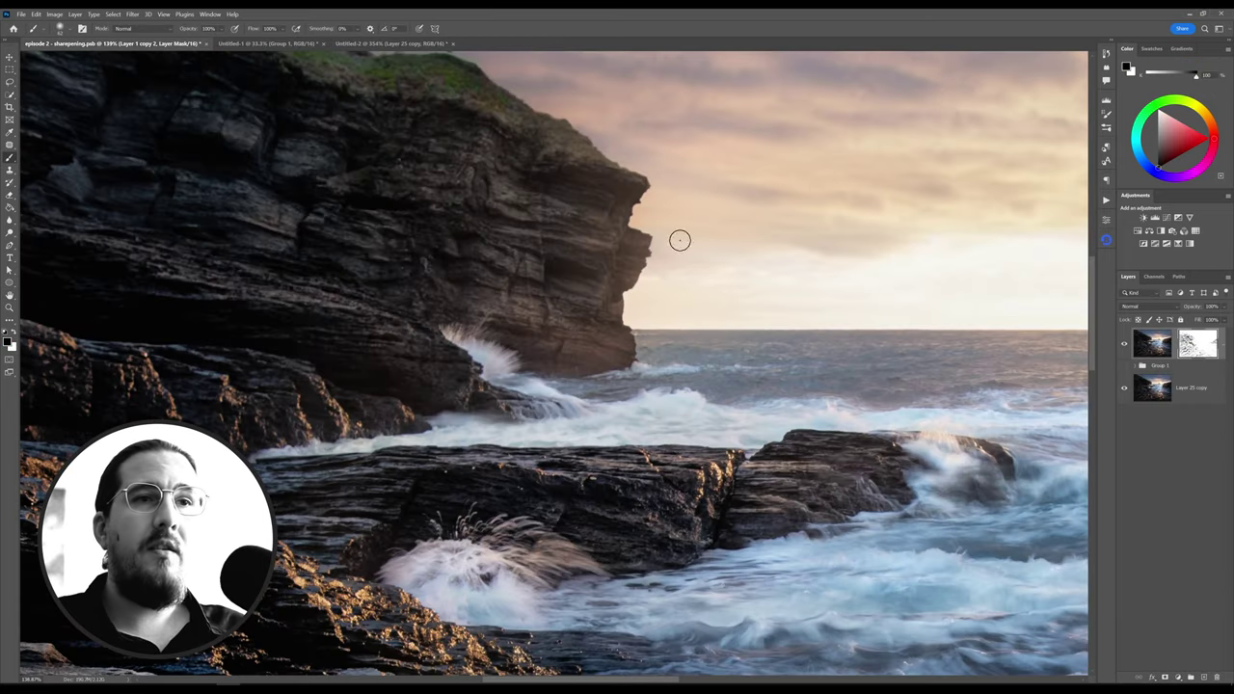
{"action": "scroll", "coordinate": [577, 241], "scroll_direction": "up", "scroll_amount": 2}
{"action": "scroll", "coordinate": [576, 241], "scroll_direction": "up", "scroll_amount": 1}
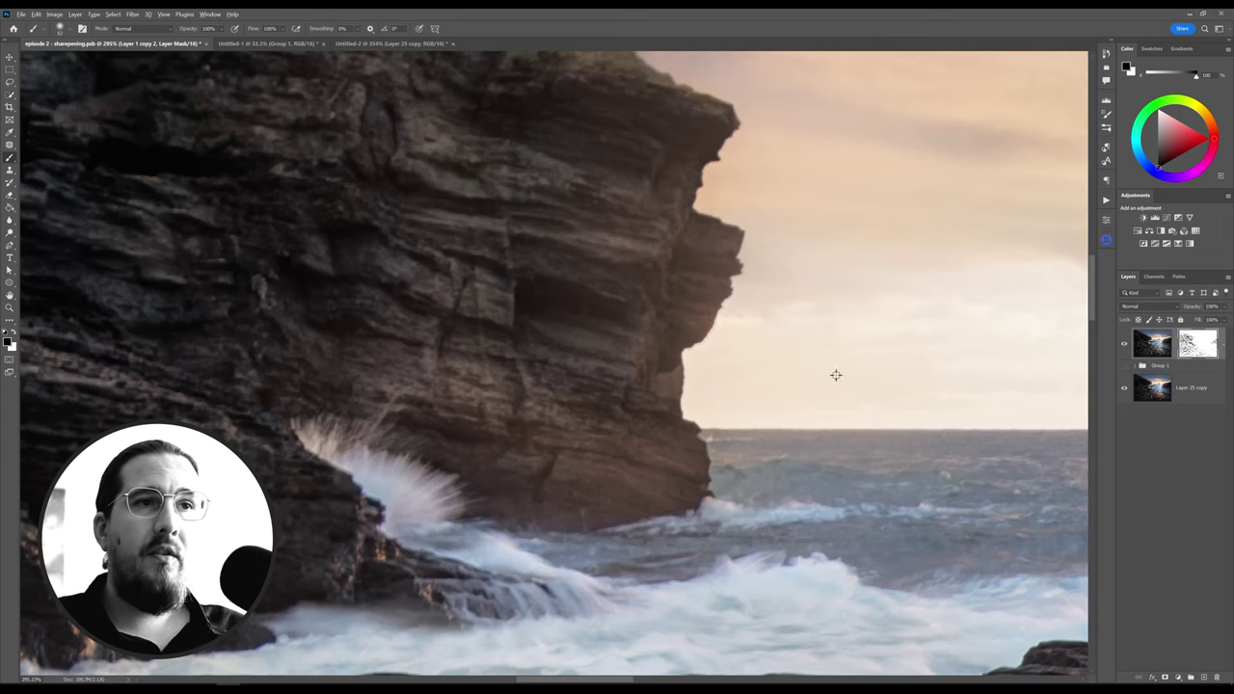
{"action": "scroll", "coordinate": [834, 372], "scroll_direction": "up", "scroll_amount": 1}
{"action": "left_click_drag", "start_coordinate": [744, 408], "coordinate": [725, 412]}
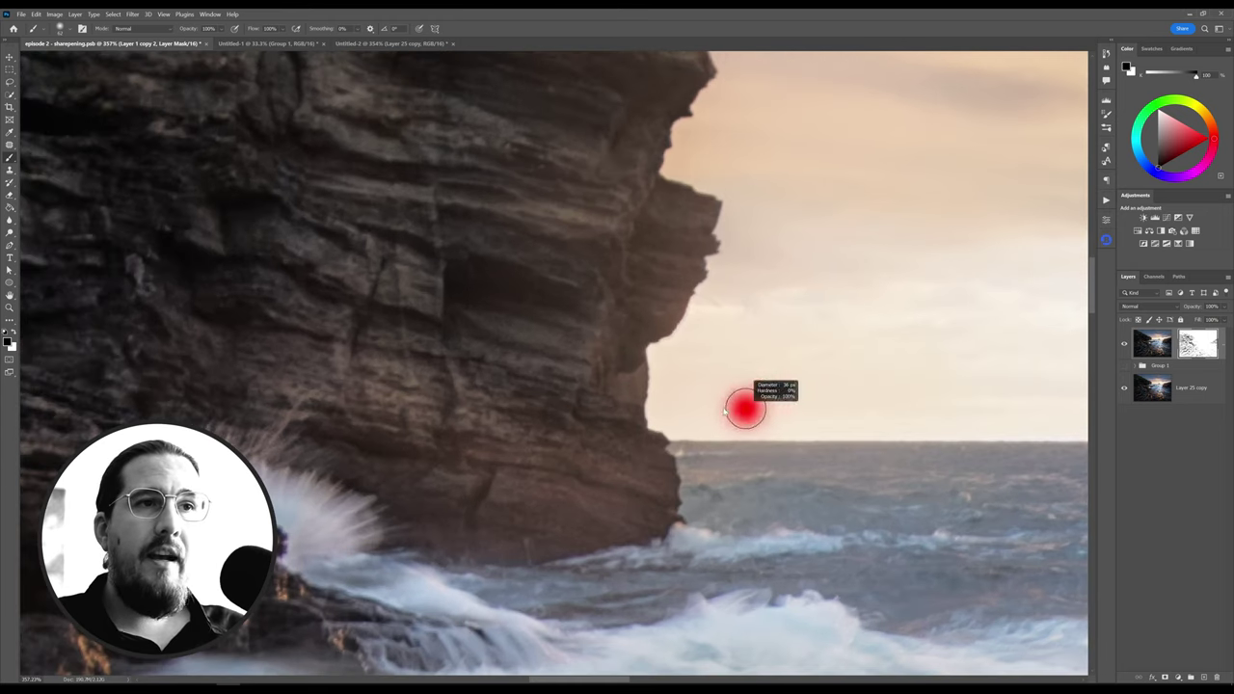
Toggle the top layer to check cliff-edge halos, then pan across the cliff top and horizon
{"action": "left_click", "coordinate": [1123, 344]}
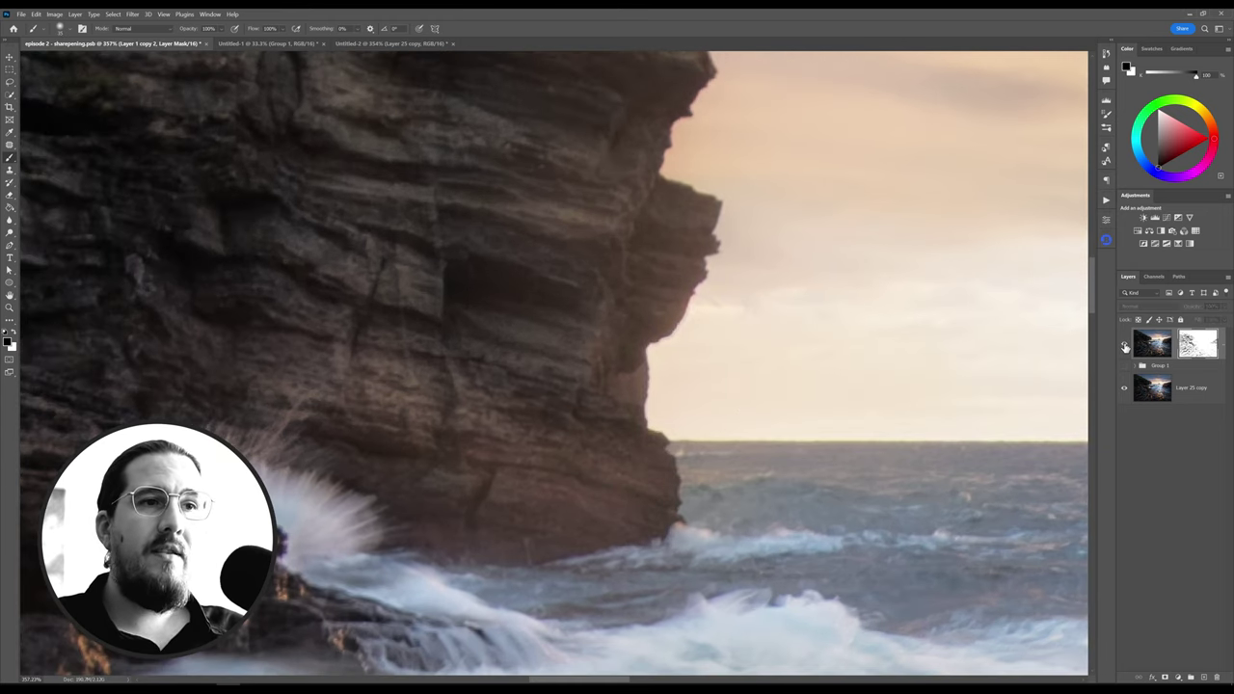
{"action": "left_click", "coordinate": [1123, 343]}
{"action": "left_click", "coordinate": [1123, 343]}
{"action": "left_click", "coordinate": [1123, 344]}
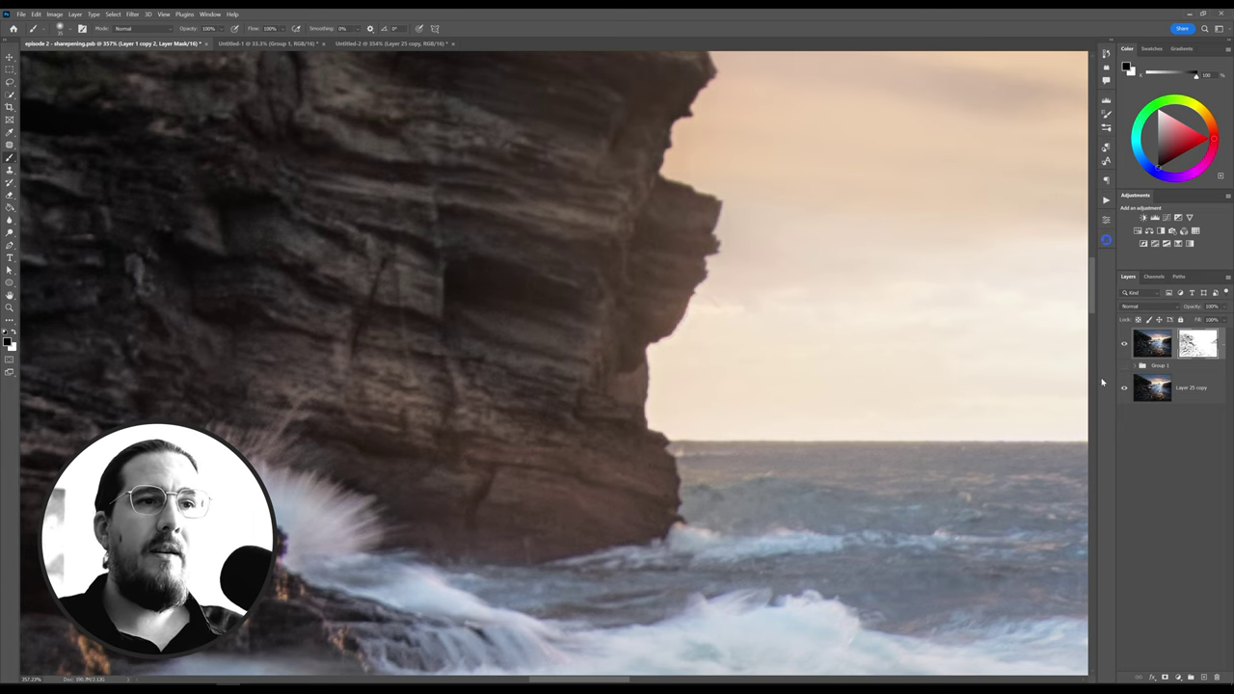
{"action": "scroll", "coordinate": [737, 383], "scroll_direction": "down", "scroll_amount": 1}
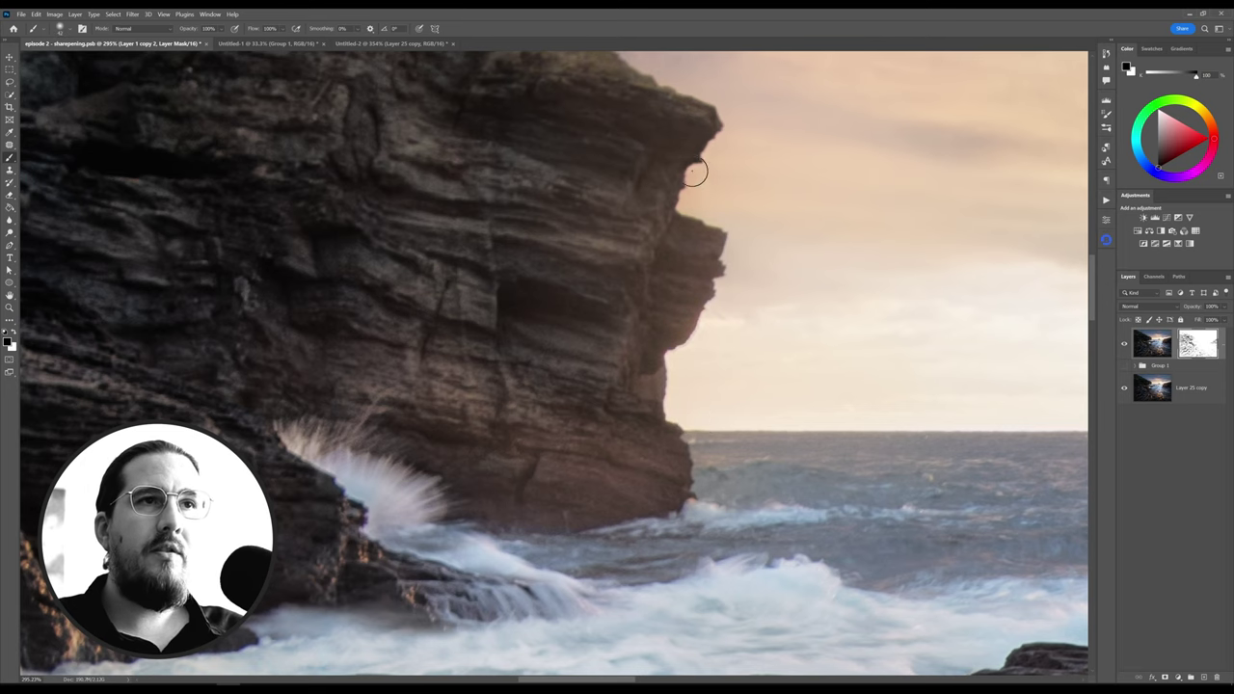
{"action": "left_click_drag", "start_coordinate": [699, 121], "coordinate": [779, 351]}
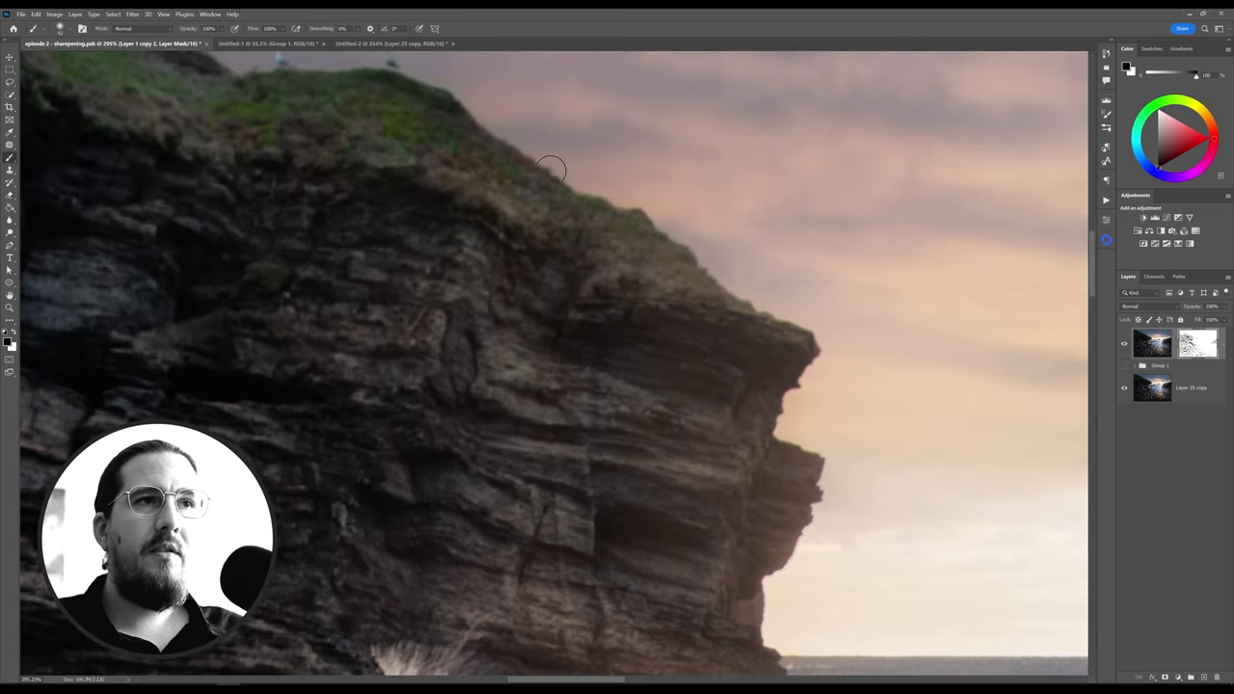
{"action": "left_click_drag", "start_coordinate": [736, 427], "coordinate": [626, 242]}
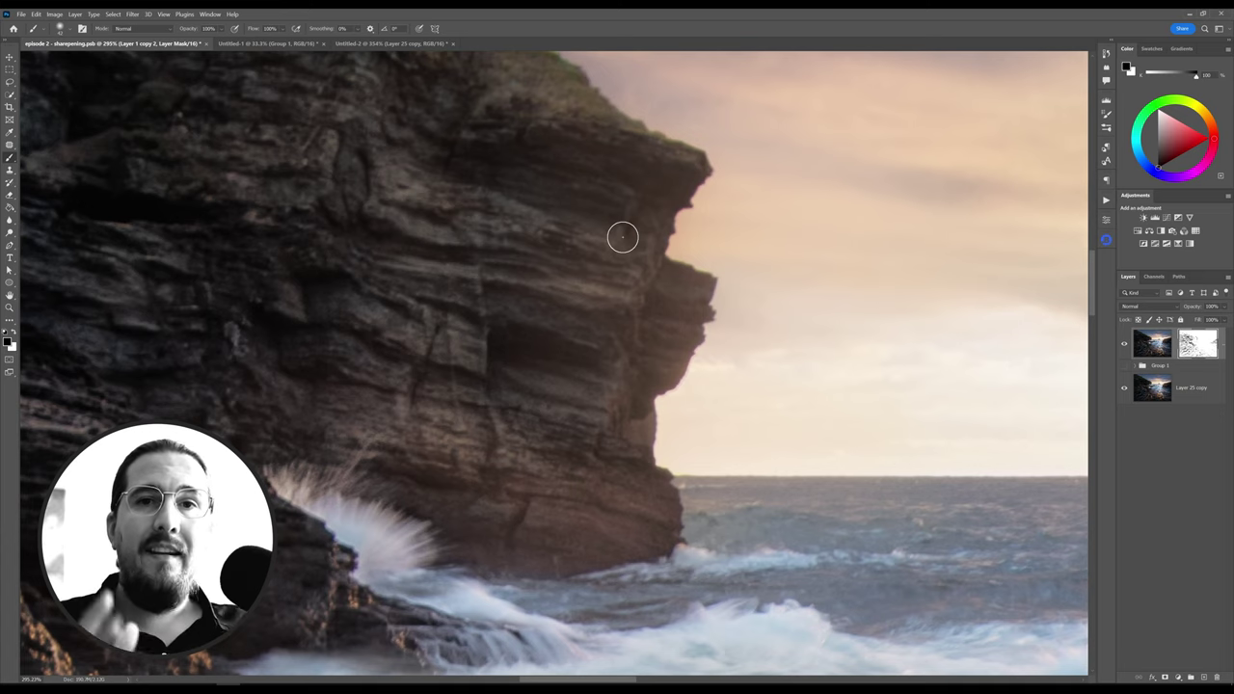